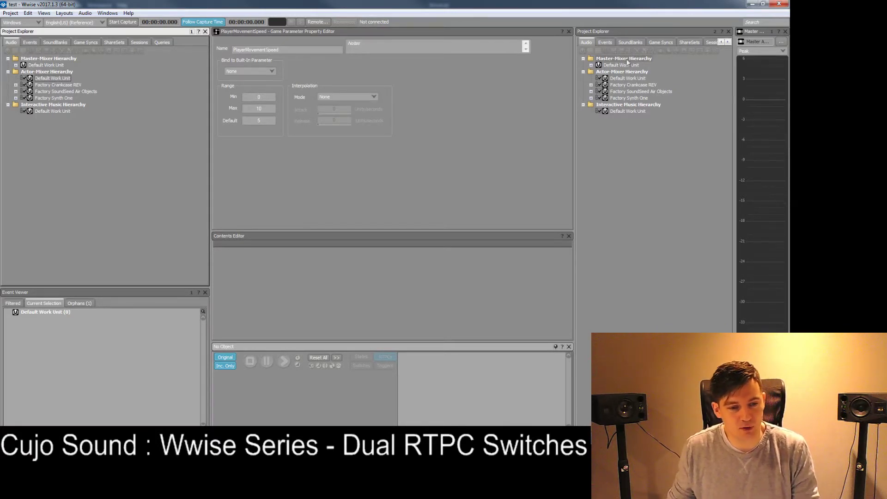
Step: Delete the FootstepMaterialType, Locomotion_Type and MaterialSwitch switch groups, then select PlayerMovementSpeed
click(605, 42)
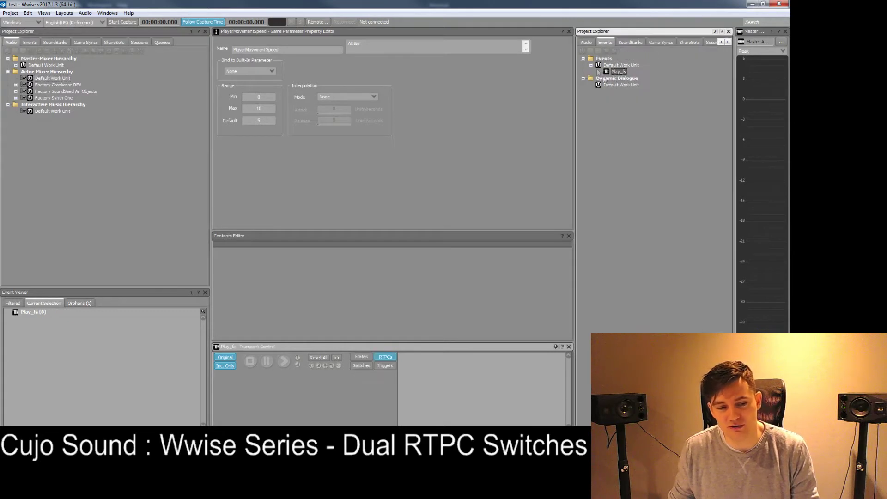
click(659, 43)
click(626, 85)
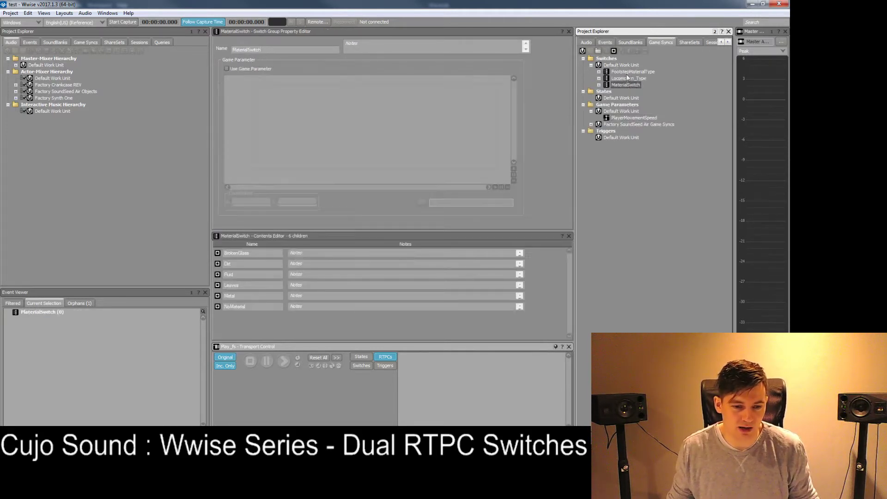
shift+click(629, 72)
key(Delete)
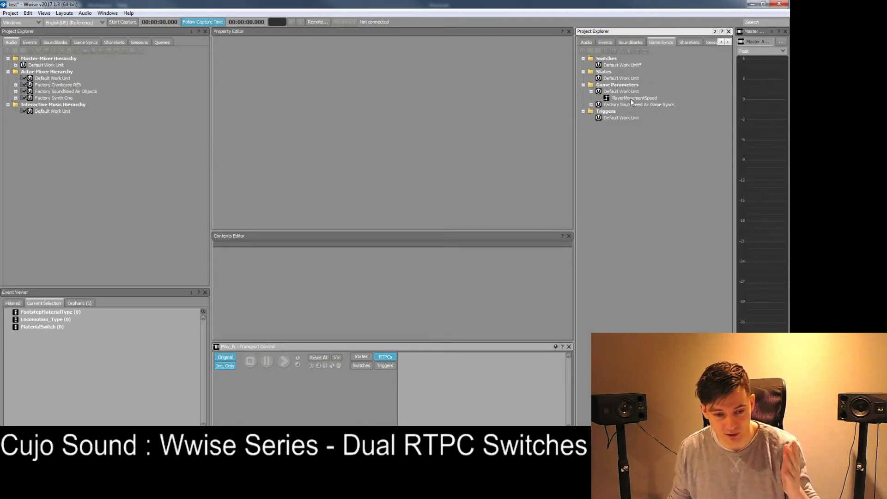
click(630, 99)
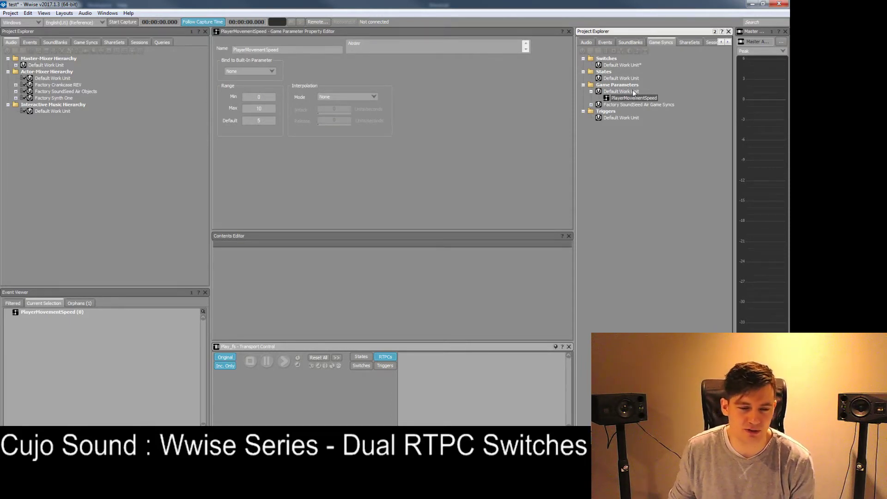
Step: Create a switch group named MovementType under the Switches Default Work Unit
right_click(614, 65)
mouse_move(619, 68)
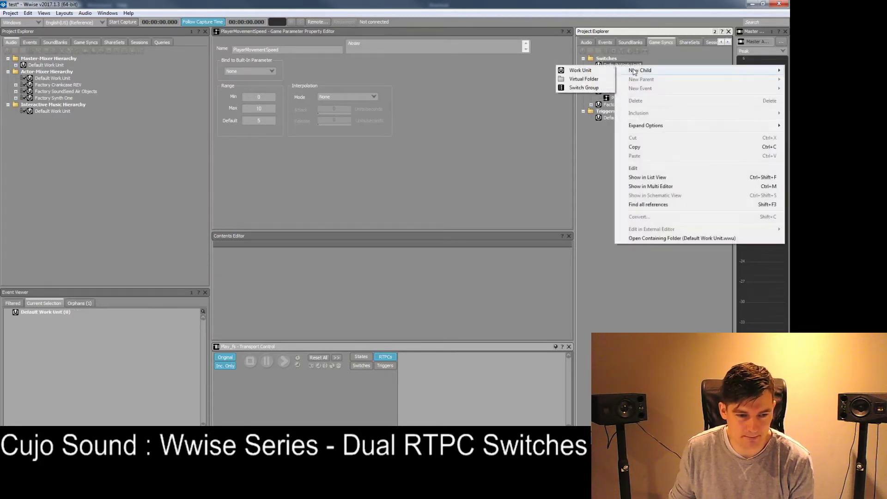
click(581, 88)
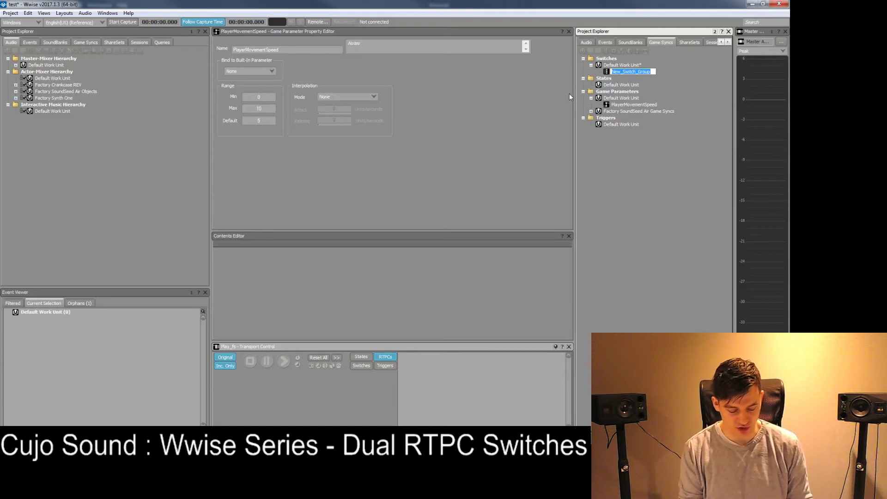
text(MovementTy)
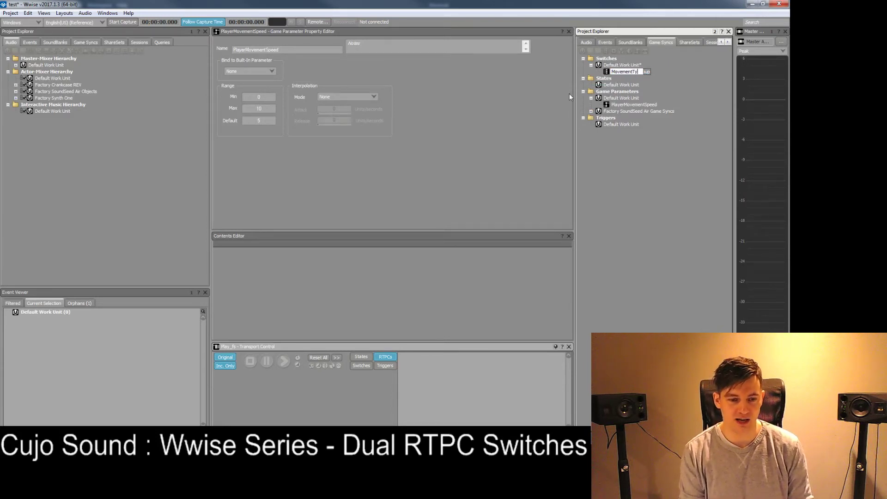
text(pe)
key(Return)
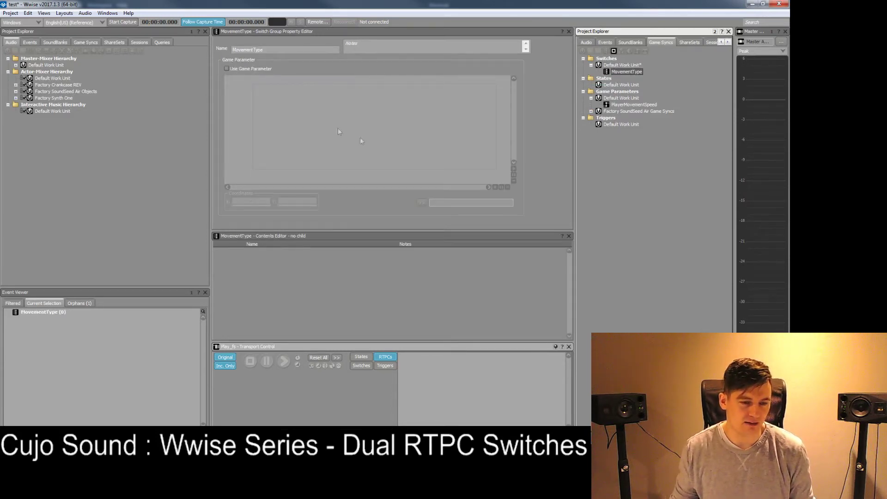
right_click(627, 72)
mouse_move(647, 75)
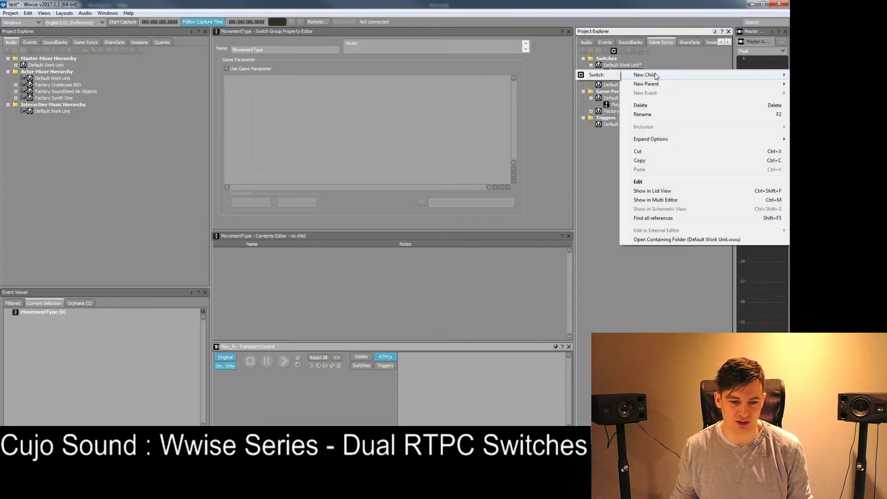
click(666, 59)
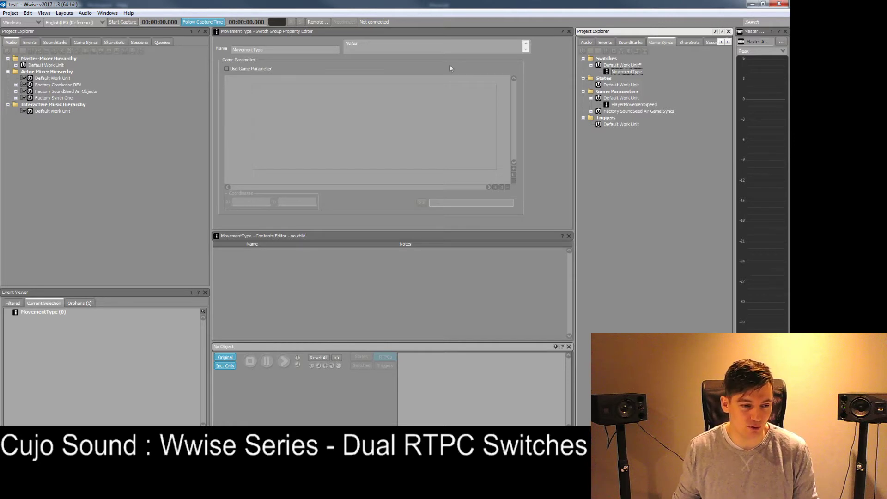
Step: Add Walk and Run switches to the MovementType group
right_click(627, 72)
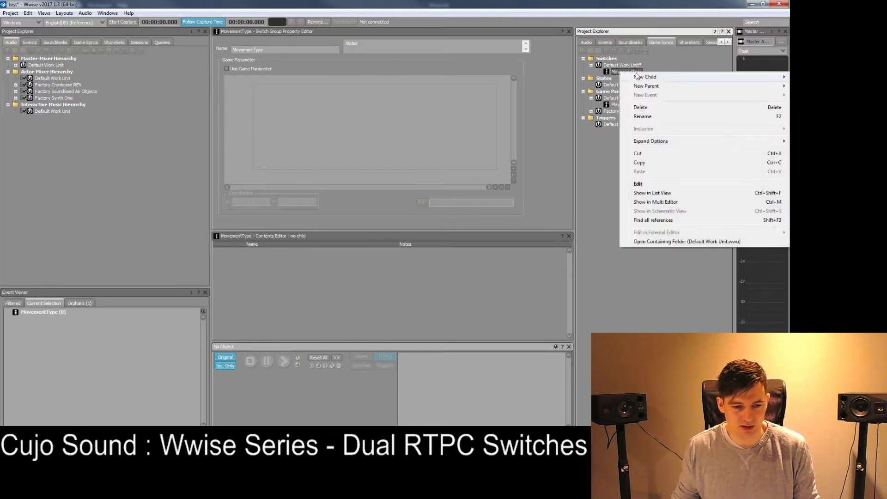
mouse_move(638, 76)
click(593, 78)
text(Walk)
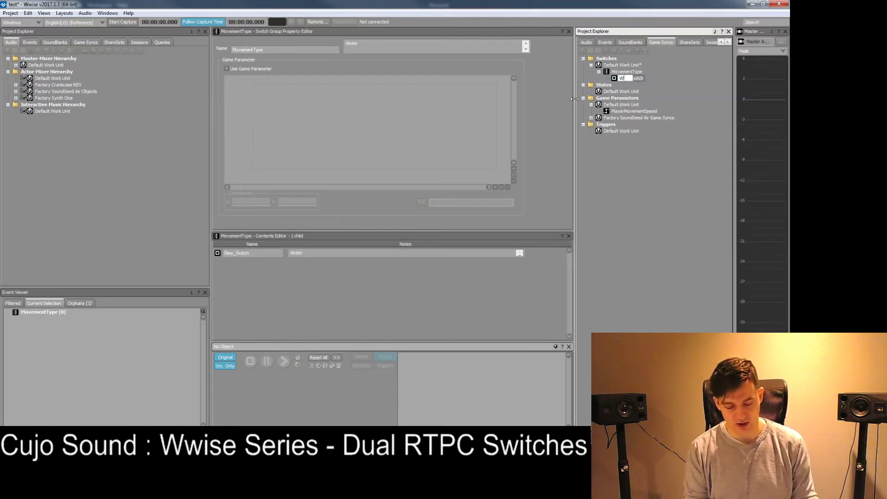
key(Return)
right_click(627, 71)
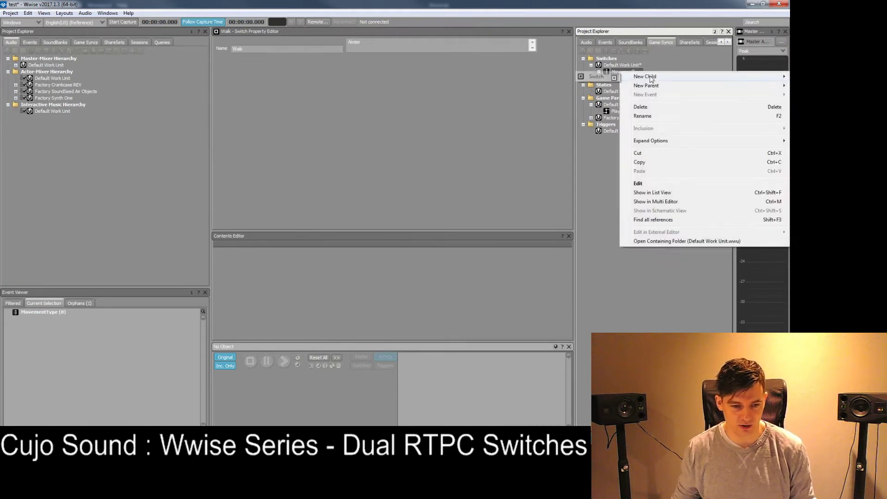
mouse_move(635, 76)
click(596, 78)
text(Run)
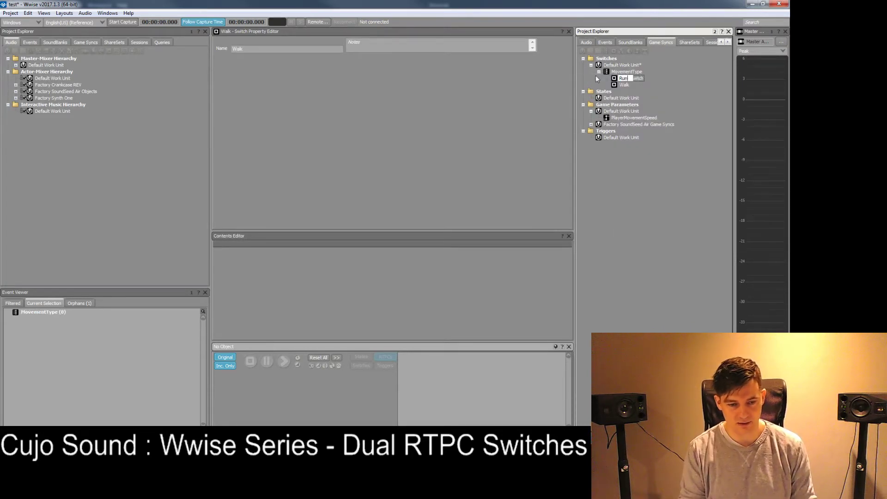
key(Return)
Step: Add a third switch, Sprint, to MovementType
right_click(619, 72)
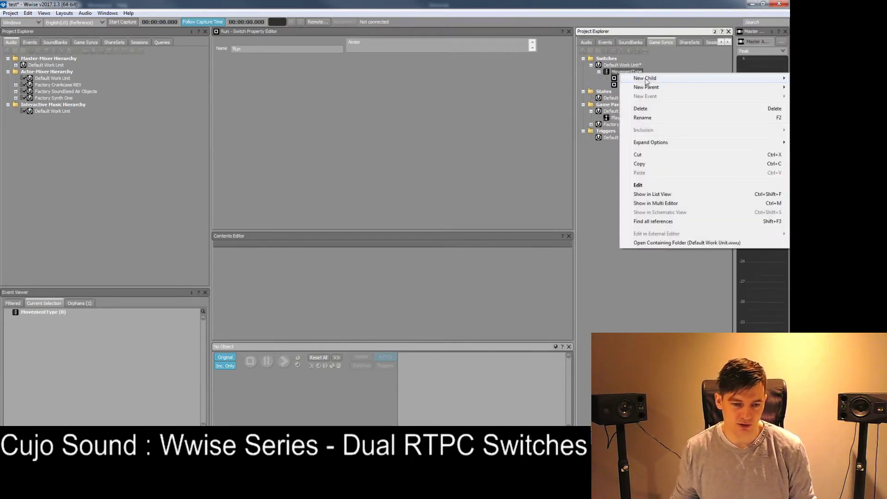
mouse_move(646, 80)
click(597, 80)
text(Sprint)
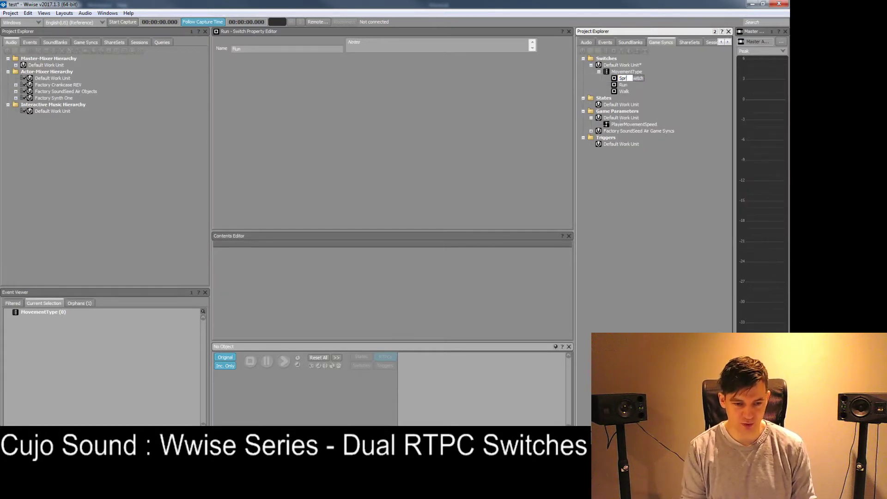
key(Return)
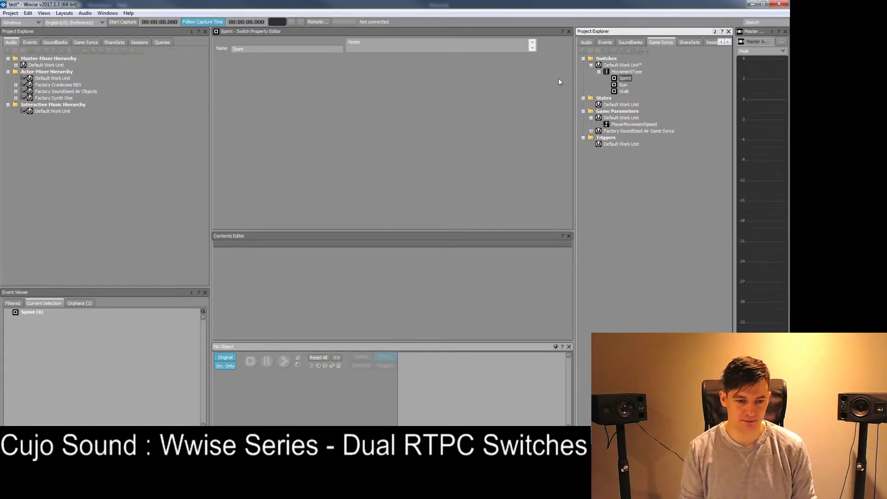
click(627, 72)
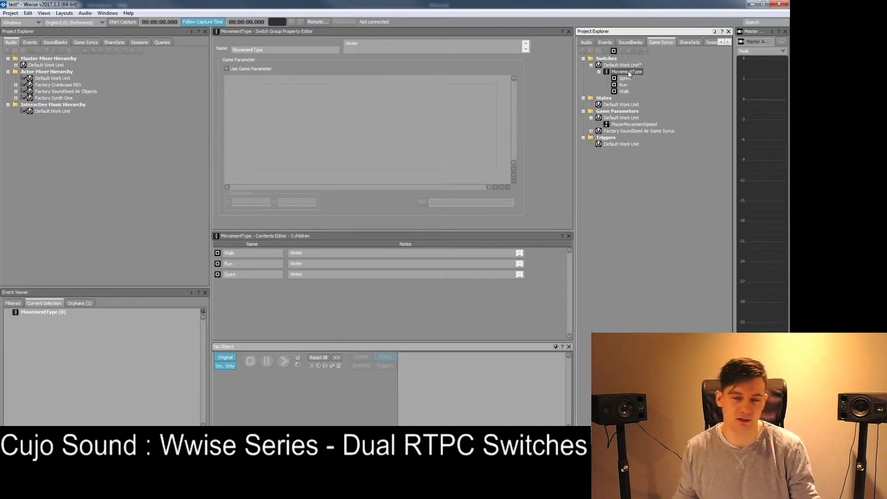
Step: Make PlayerMovementSpeed the game parameter driving the MovementType switch group
click(227, 68)
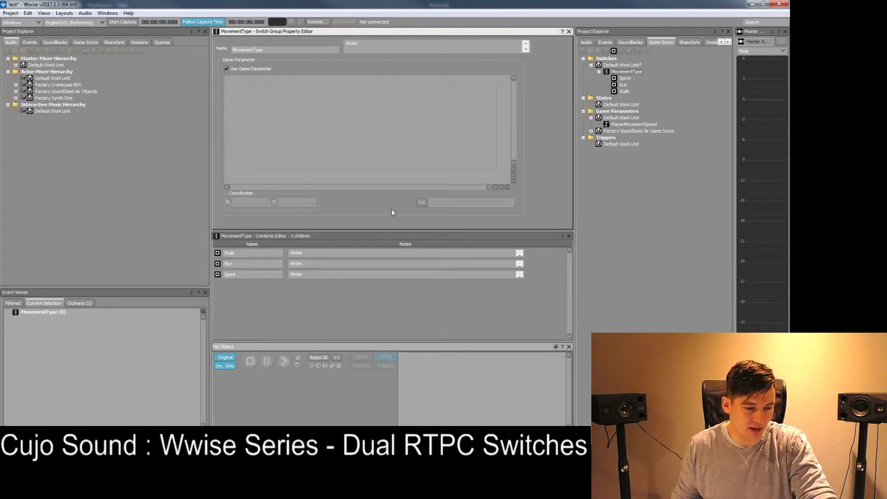
click(422, 203)
mouse_move(460, 205)
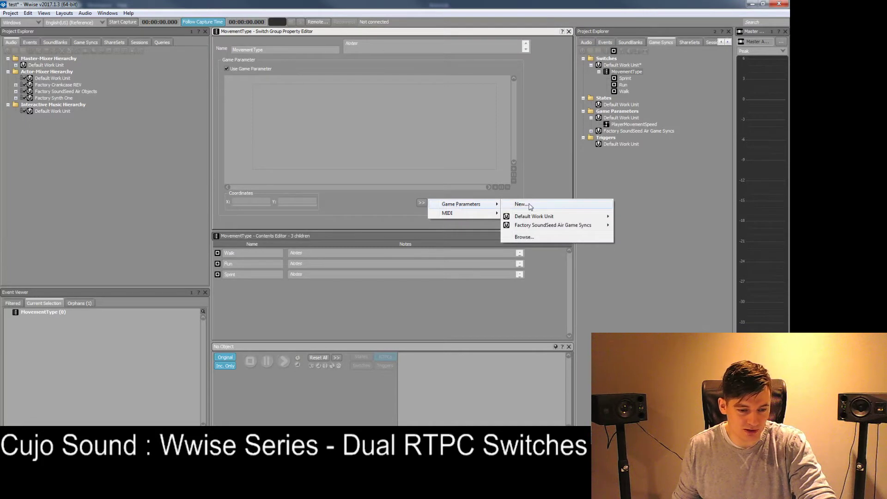
mouse_move(536, 216)
click(659, 217)
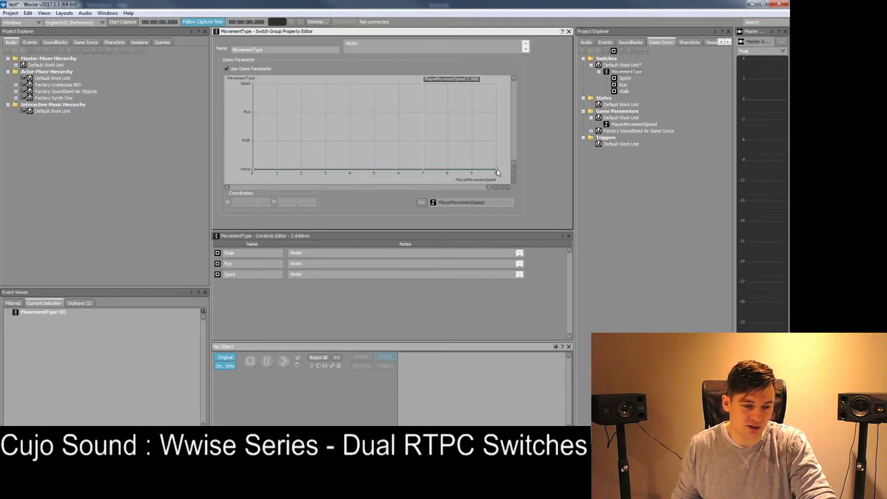
Step: Raise the graph's end point to Run and add a Sprint point at speed 8
drag(496, 169, 496, 112)
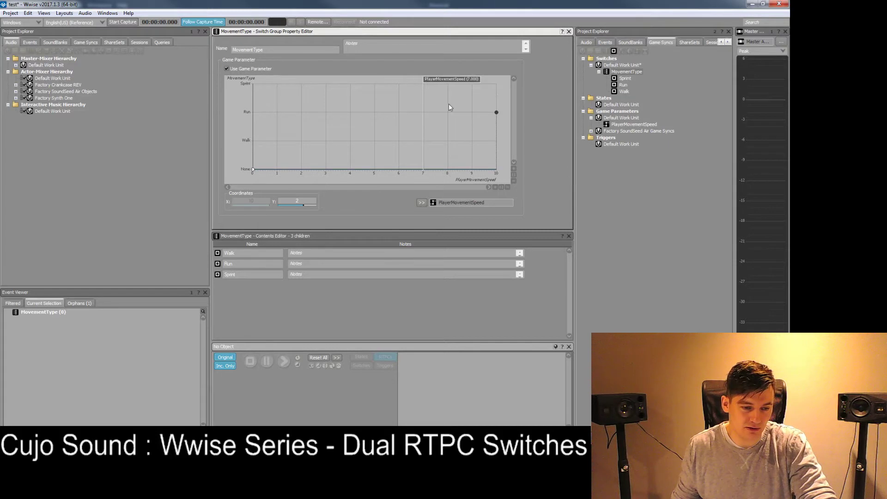
double_click(412, 169)
drag(412, 169, 398, 75)
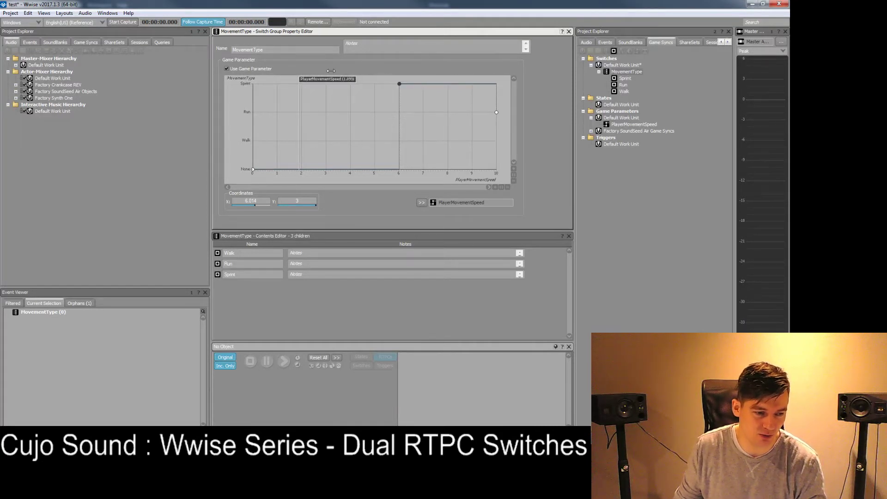
drag(399, 83, 449, 84)
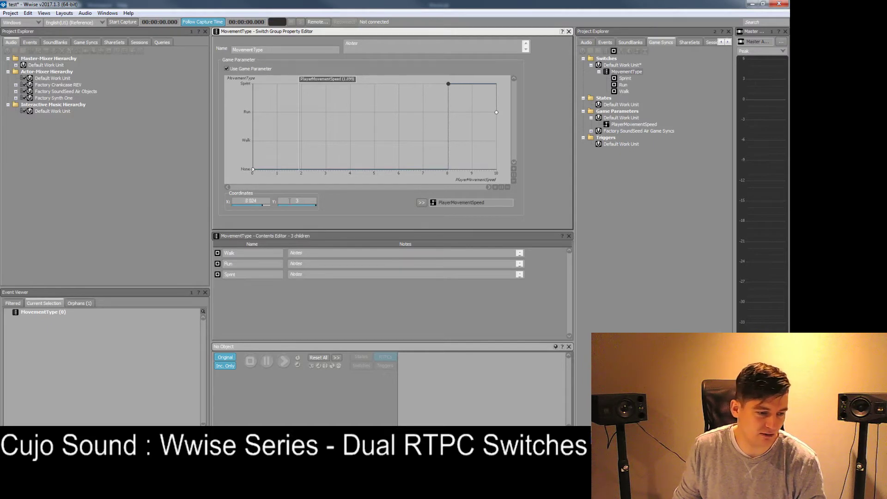
click(265, 202)
text(8)
key(Return)
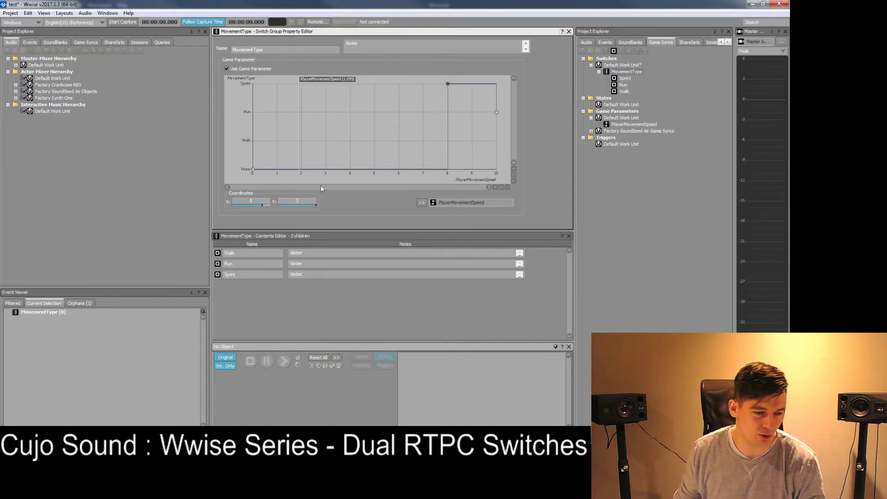
Step: Add a graph point at speed 5 and raise it to Run
click(367, 169)
click(261, 202)
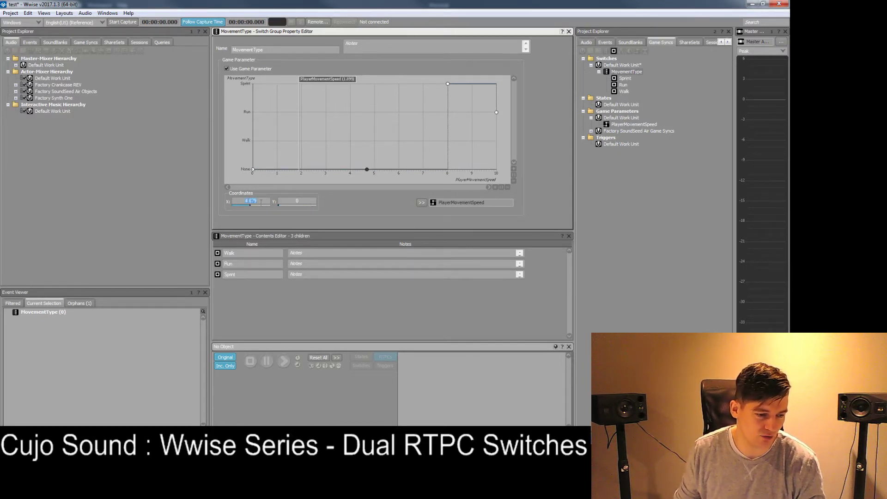
text(5)
key(Return)
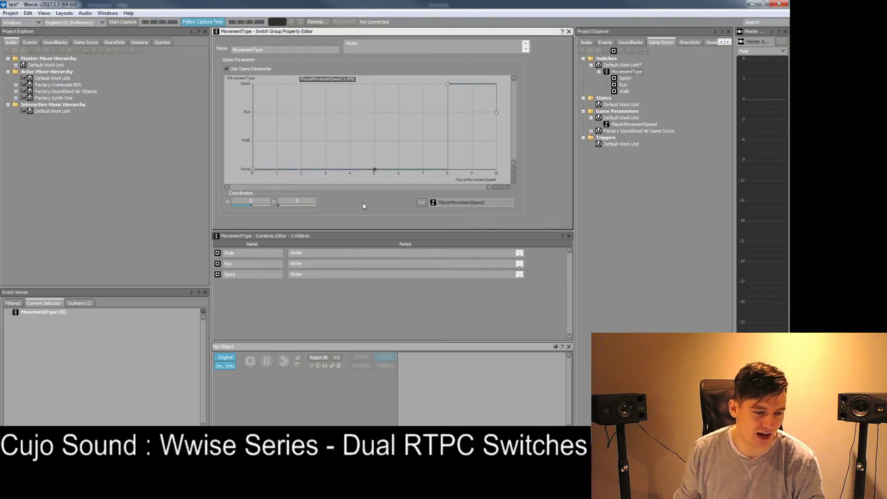
drag(375, 170, 374, 113)
click(270, 202)
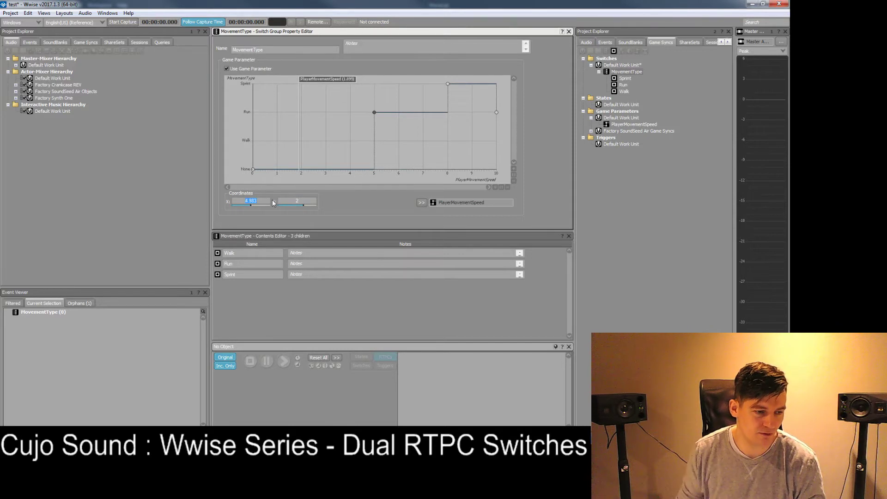
text(5)
key(Return)
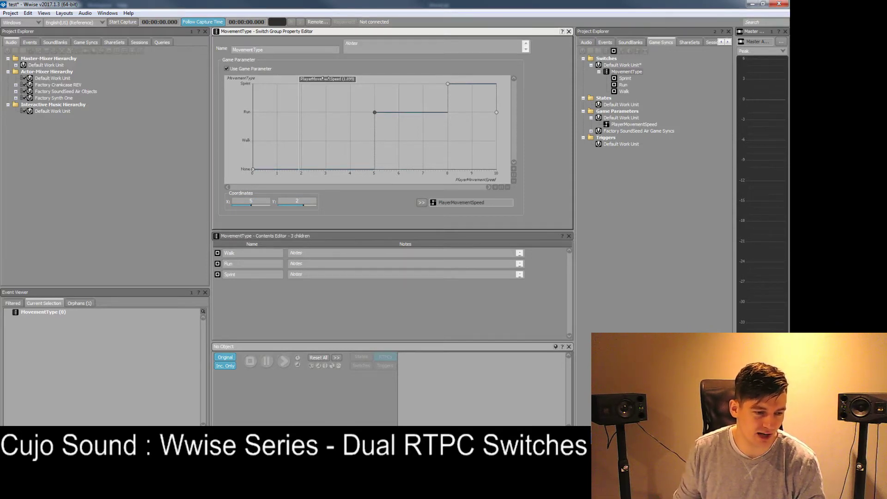
Step: Raise the top-speed end to Sprint and scrub PlayerMovementSpeed to check the mapping
mouse_move(326, 78)
mouse_down()
mouse_move(254, 81)
mouse_move(476, 81)
mouse_move(327, 81)
mouse_up()
drag(500, 113, 503, 85)
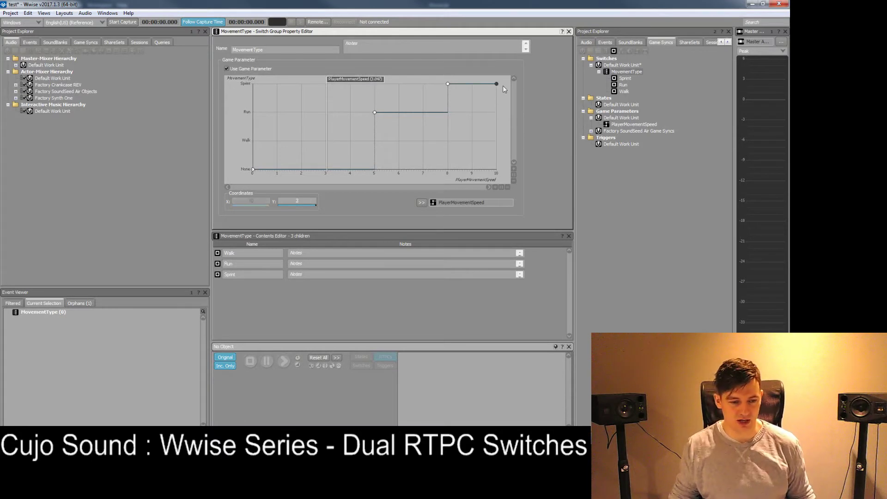
drag(327, 82, 405, 88)
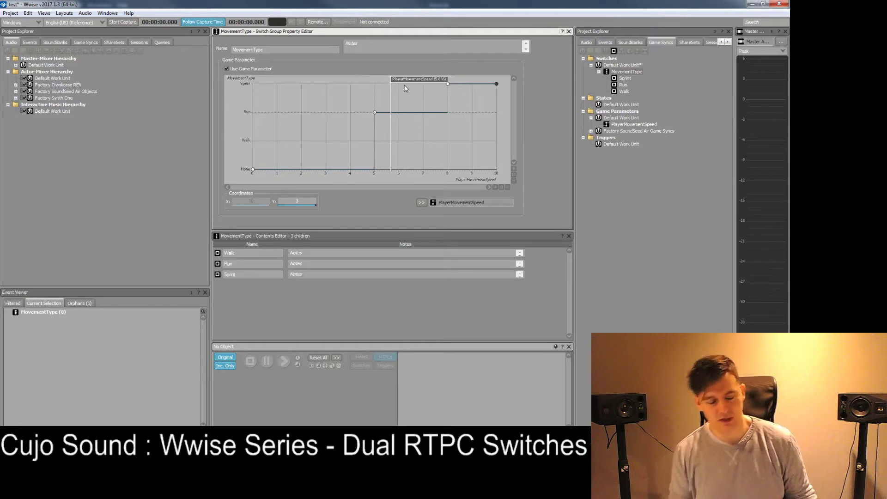
drag(406, 88, 351, 82)
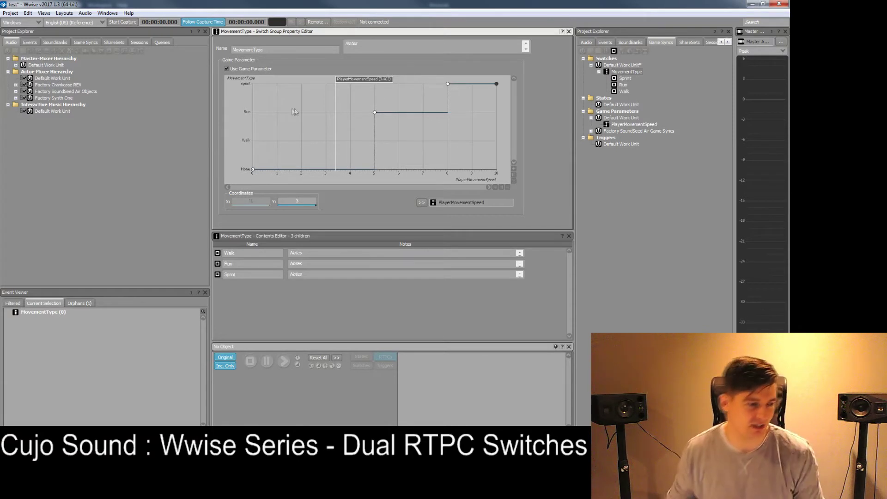
click(128, 95)
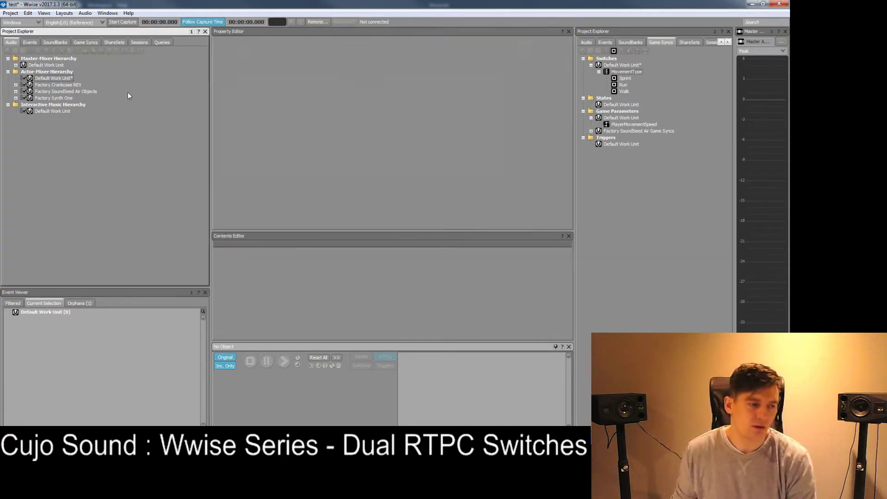
Step: Add a switch container named MovementType to the actor-mixer Default Work Unit
right_click(48, 79)
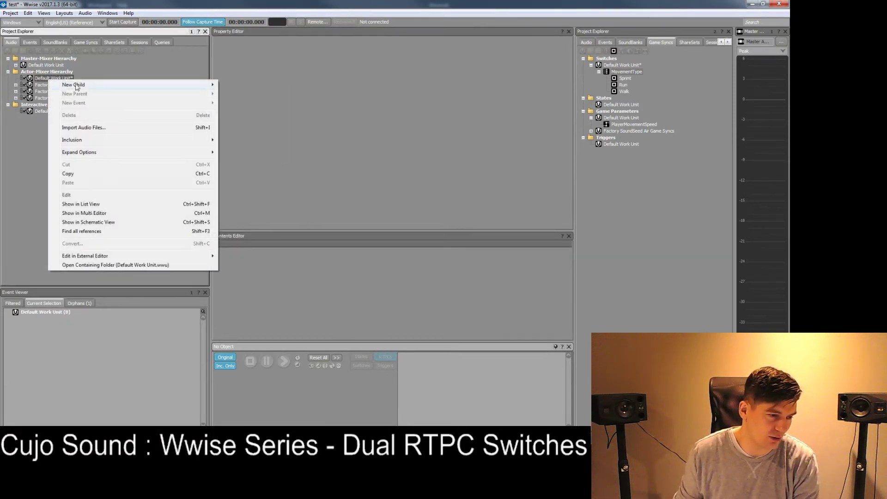
mouse_move(78, 86)
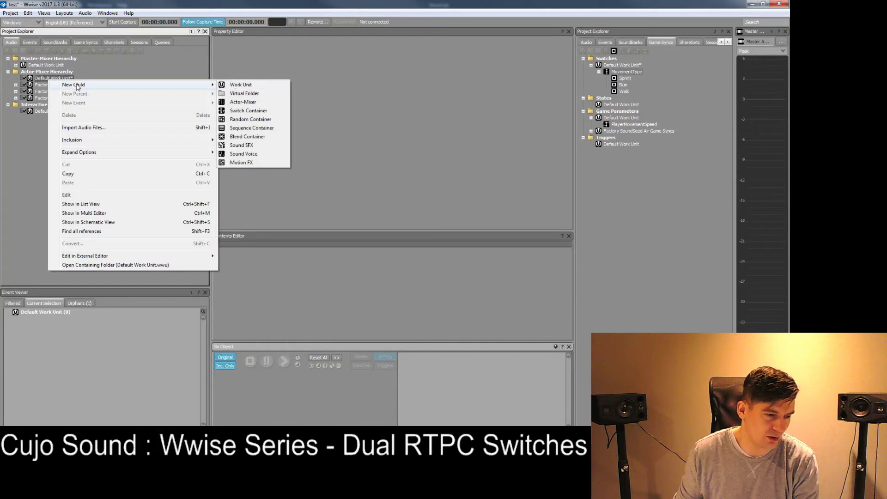
click(252, 113)
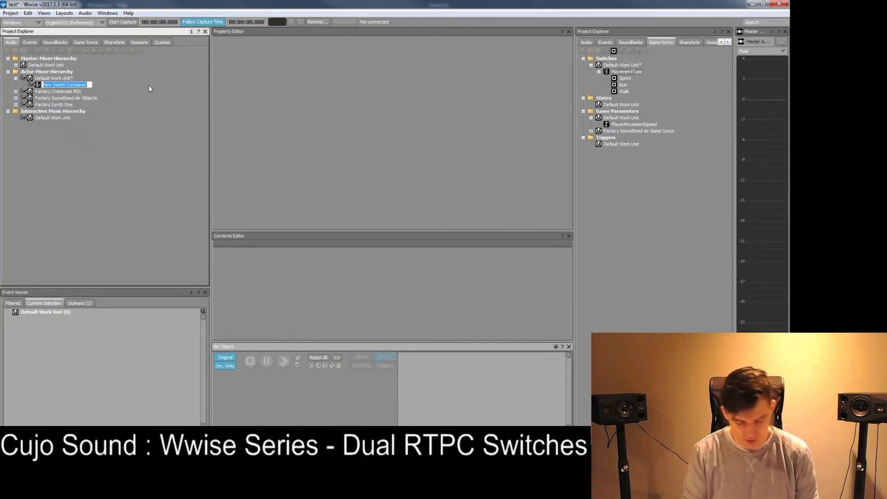
text(MovementType)
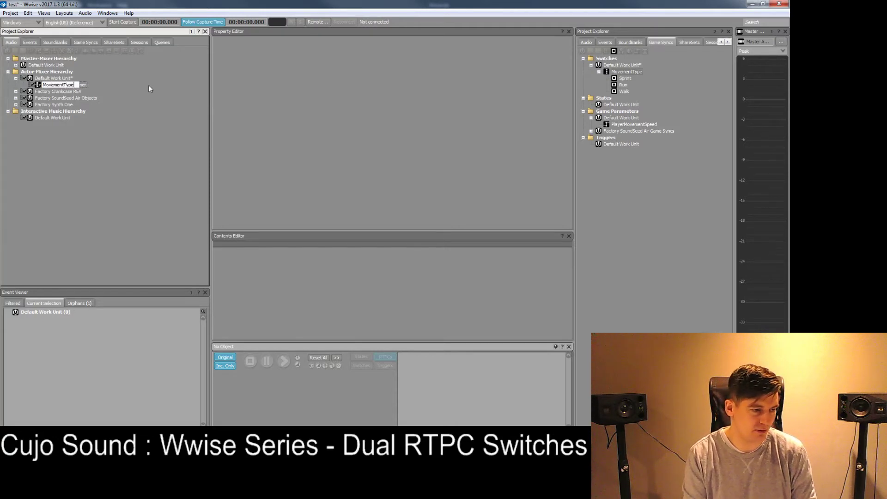
key(Return)
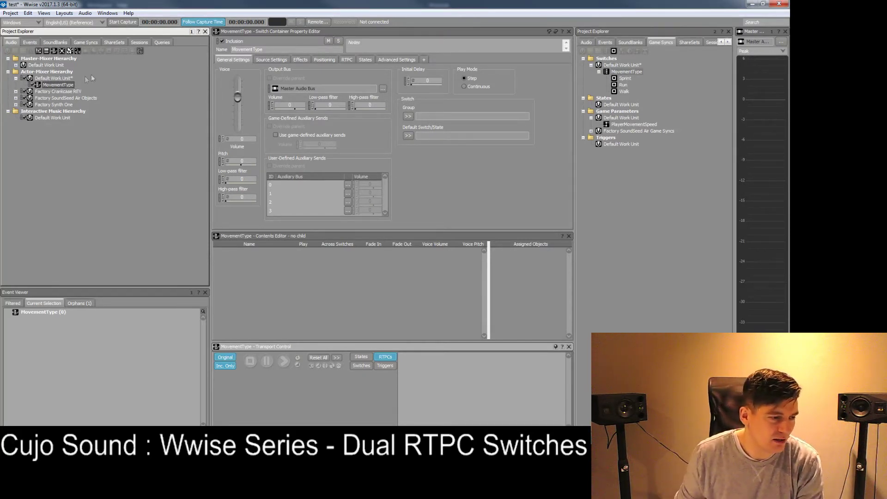
Step: Assign the MovementType switch group to the container with Walk as default switch
click(408, 116)
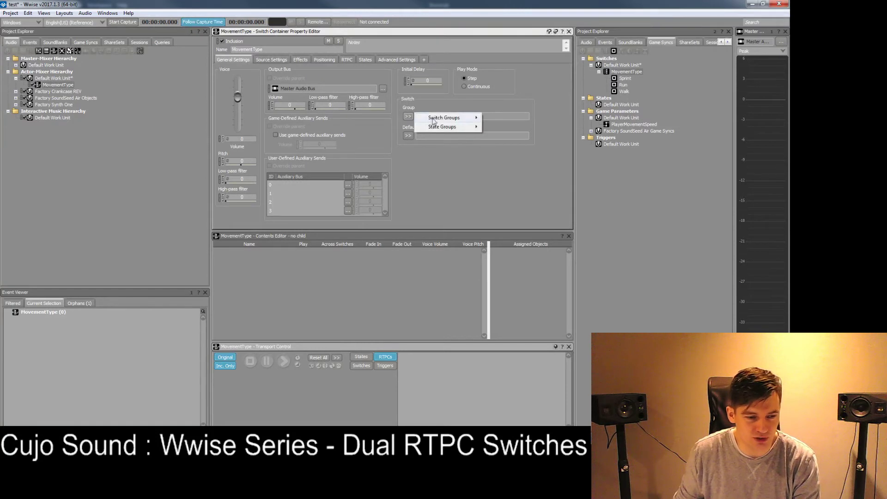
mouse_move(434, 119)
click(511, 130)
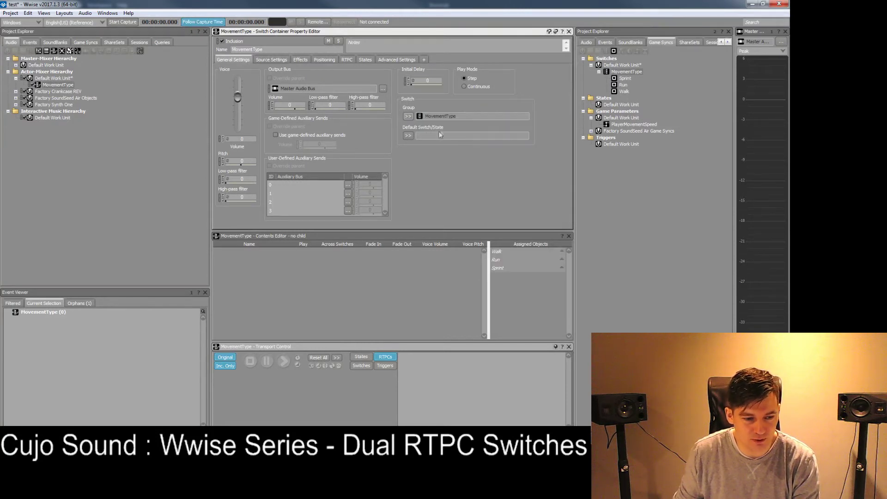
click(408, 136)
click(434, 179)
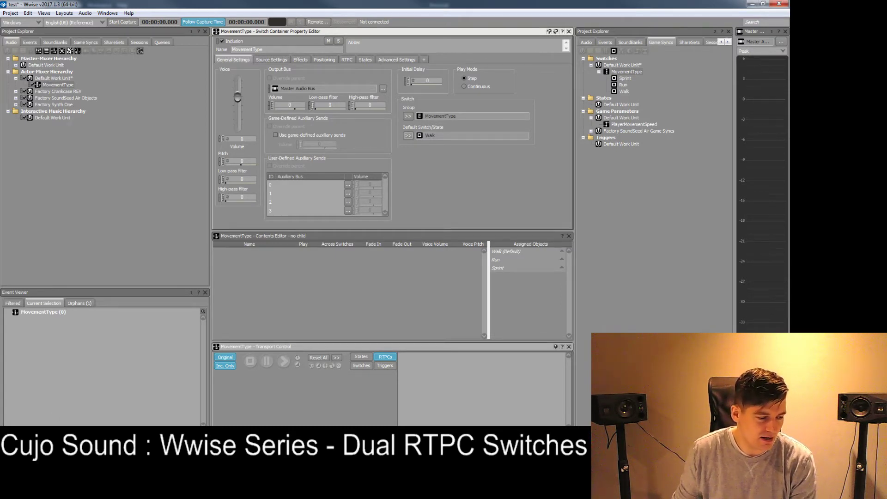
Step: Browse Episode6's RunToSprint, Sprint, Walk and WalkToRun subfolders in File Explorer
key(alt+Tab)
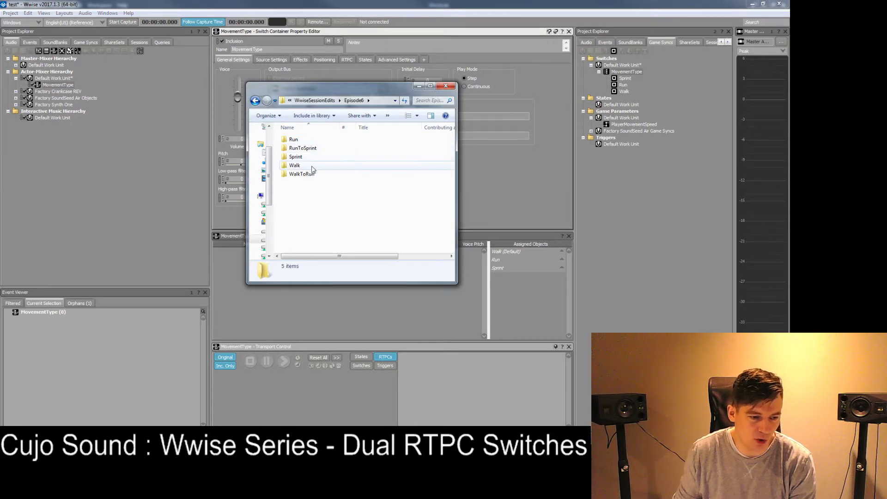
double_click(299, 149)
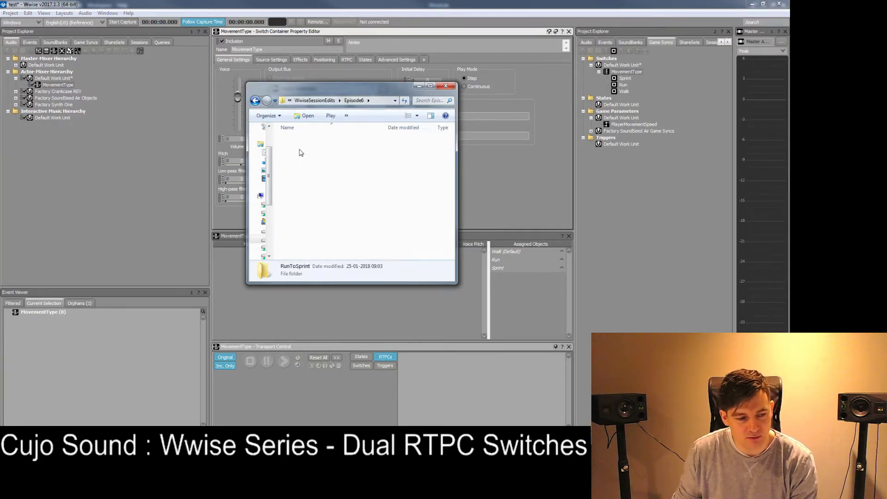
key(BackSpace)
key(Home)
key(Return)
key(BackSpace)
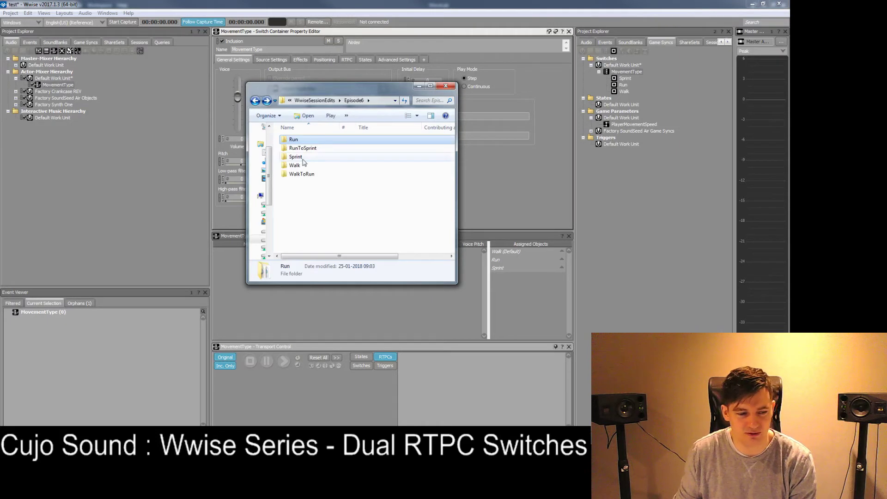
double_click(303, 159)
key(BackSpace)
double_click(305, 165)
key(BackSpace)
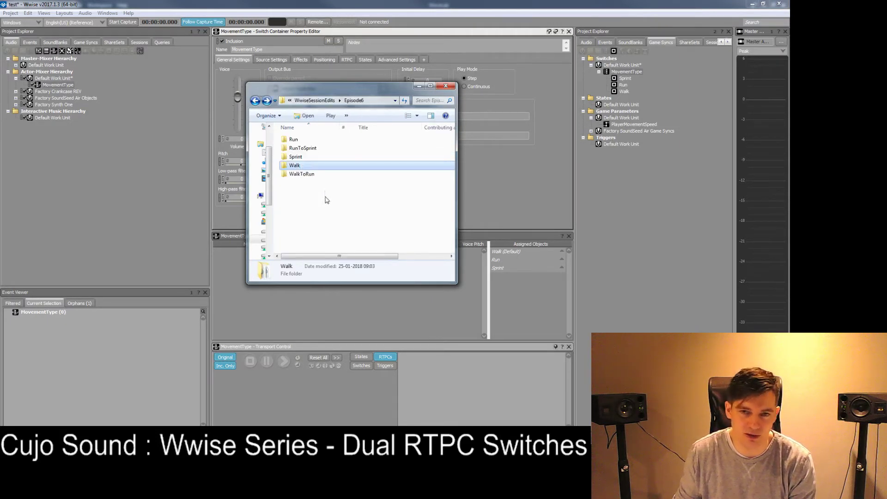
double_click(305, 174)
key(BackSpace)
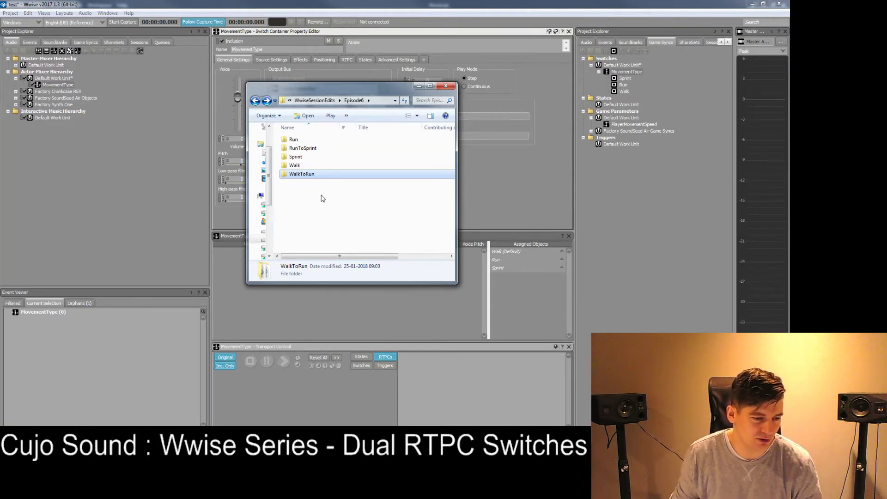
Step: Import the five sound folders into the MovementType container and expand it
drag(324, 204, 56, 87)
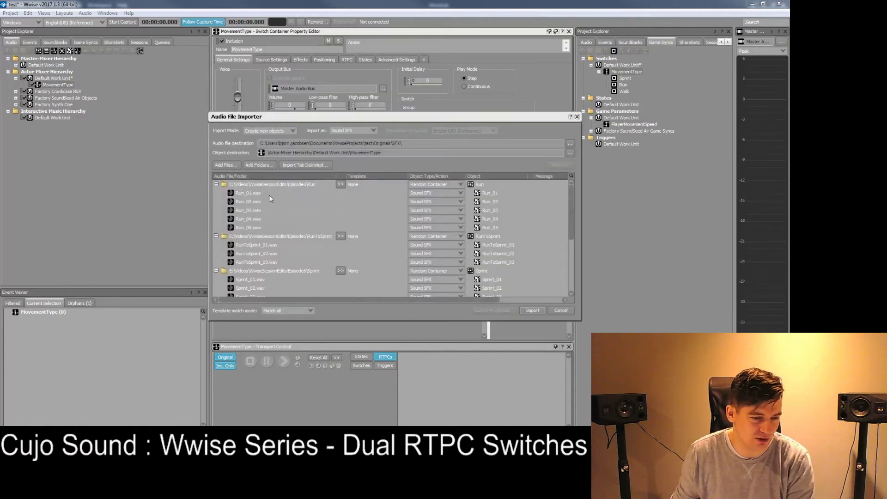
click(535, 311)
double_click(65, 86)
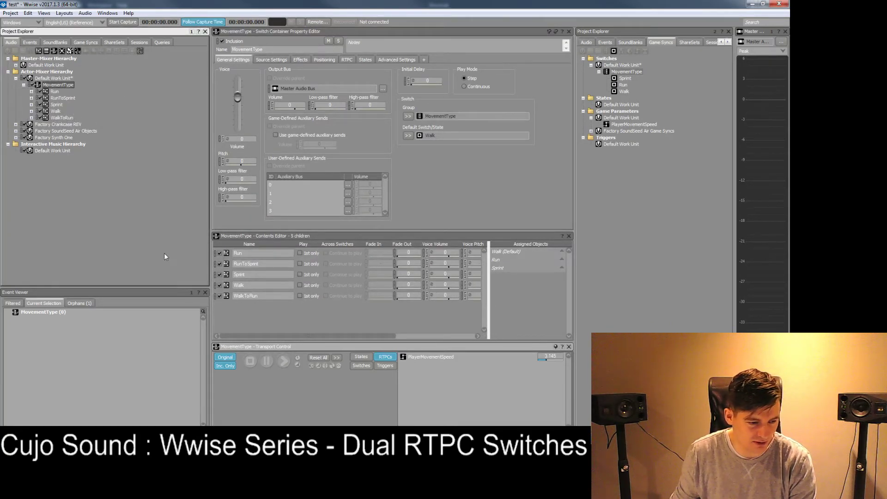
Step: Assign the Run, Sprint and Walk containers to their matching MovementType switches
drag(225, 256, 496, 267)
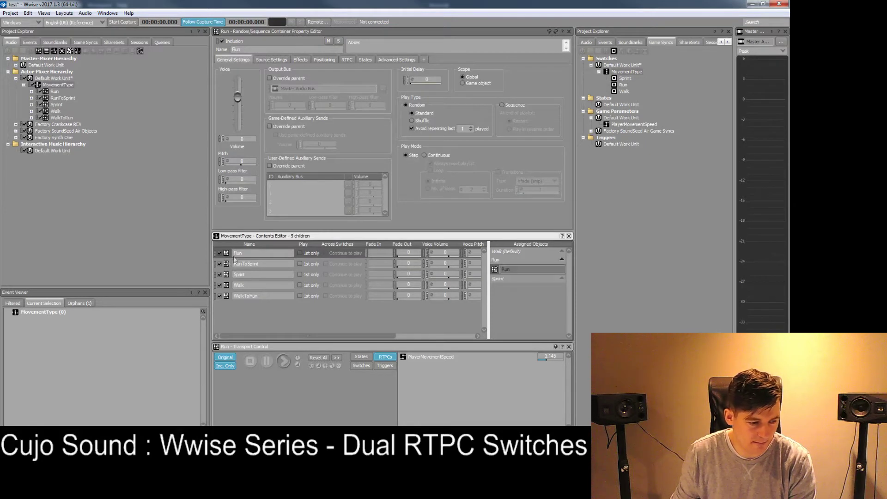
drag(228, 275, 500, 279)
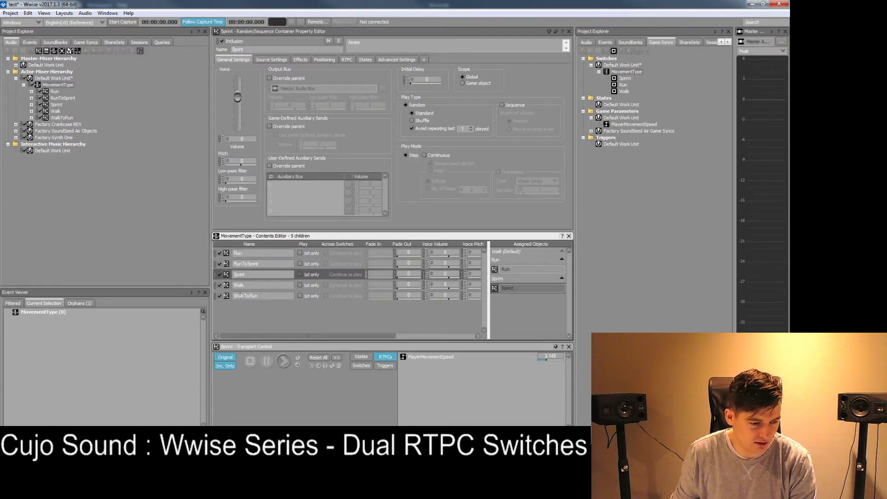
drag(226, 286, 510, 255)
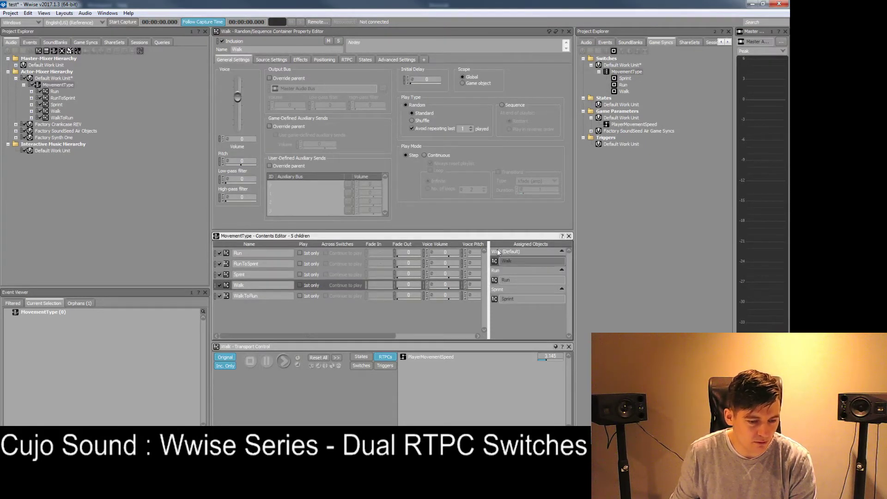
Step: Play MovementType while moving PlayerMovementSpeed up, then down to 7.345 and 4.445
click(55, 85)
key(space)
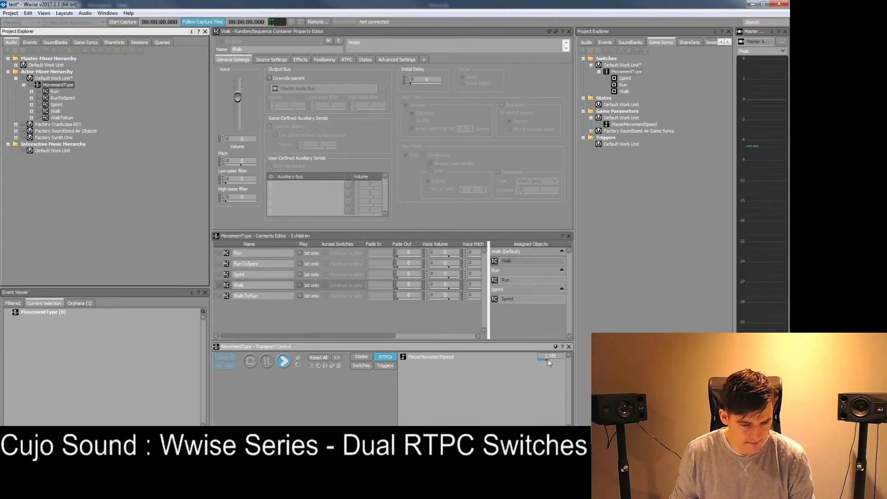
drag(548, 359, 585, 366)
key(space)
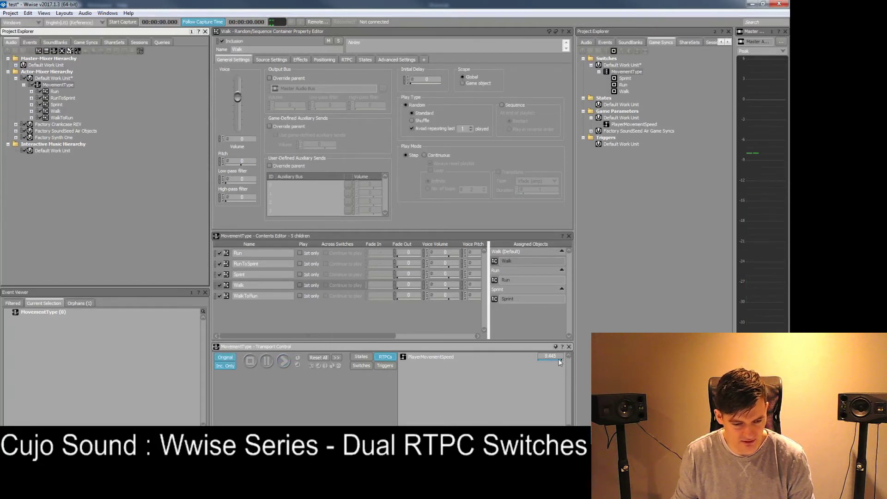
key(space)
click(561, 360)
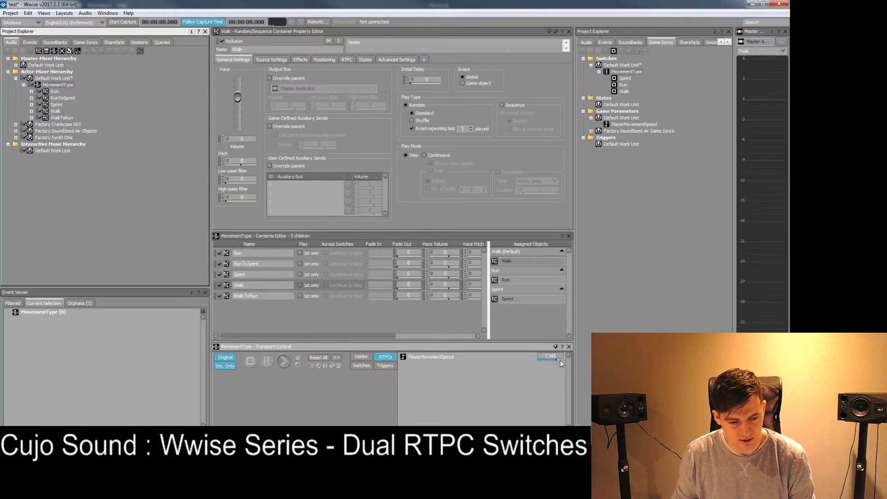
drag(556, 360, 549, 364)
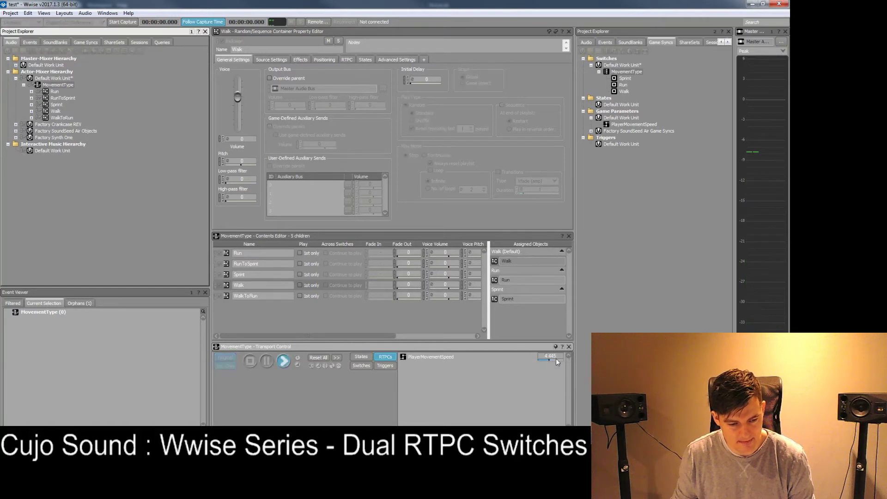
key(space)
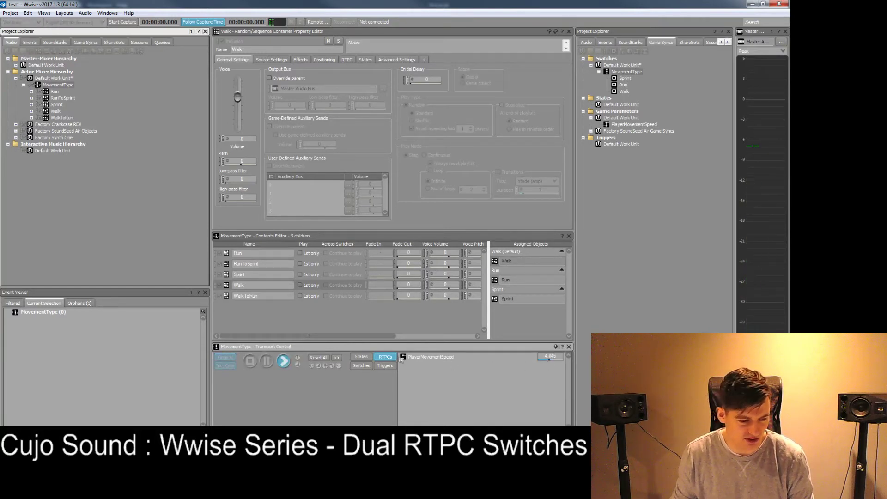
click(362, 368)
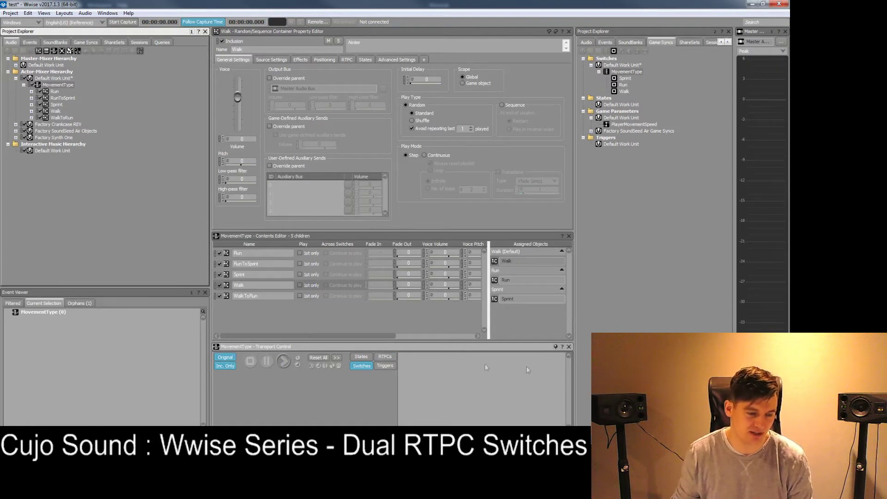
Step: Set PlayerMovementSpeed to 2 and play the MovementType footsteps
click(384, 357)
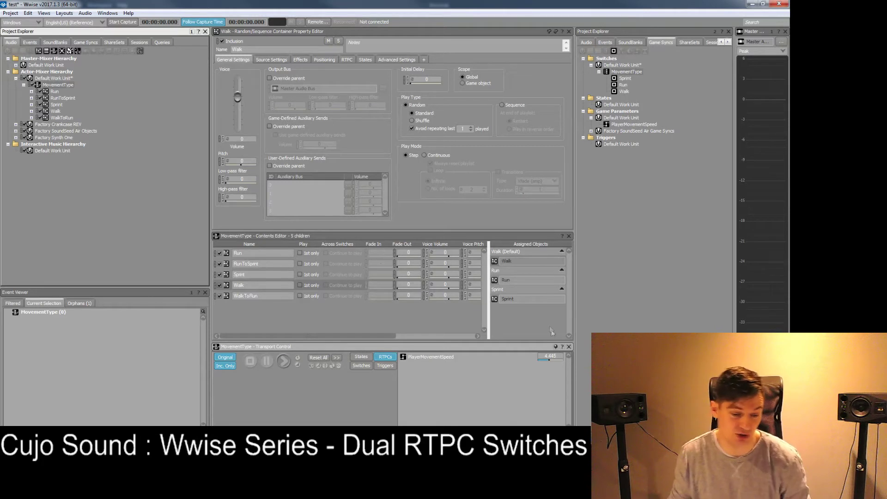
double_click(557, 357)
text(2)
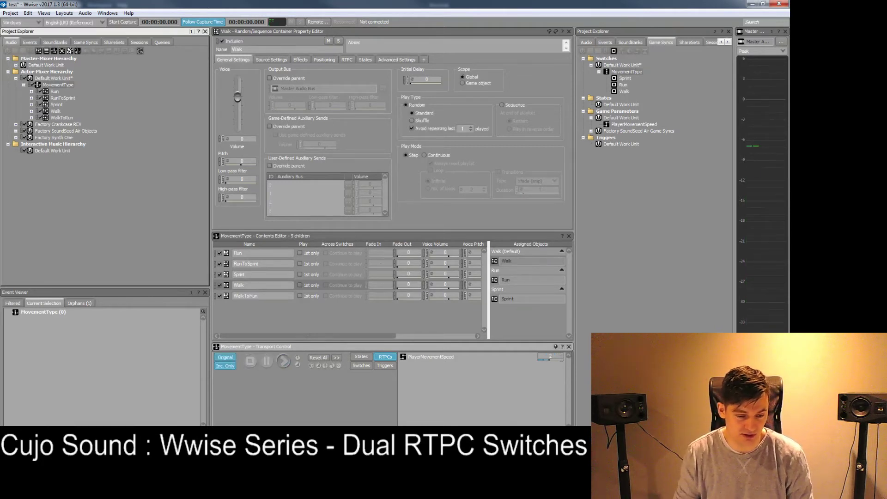
key(Return)
key(space)
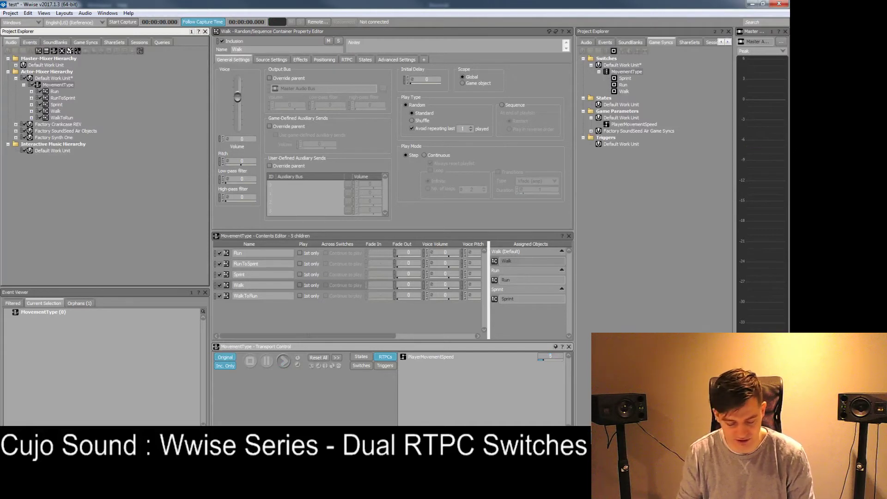
Step: Play MovementType again with PlayerMovementSpeed at 8.5 for Sprint footsteps
key(space)
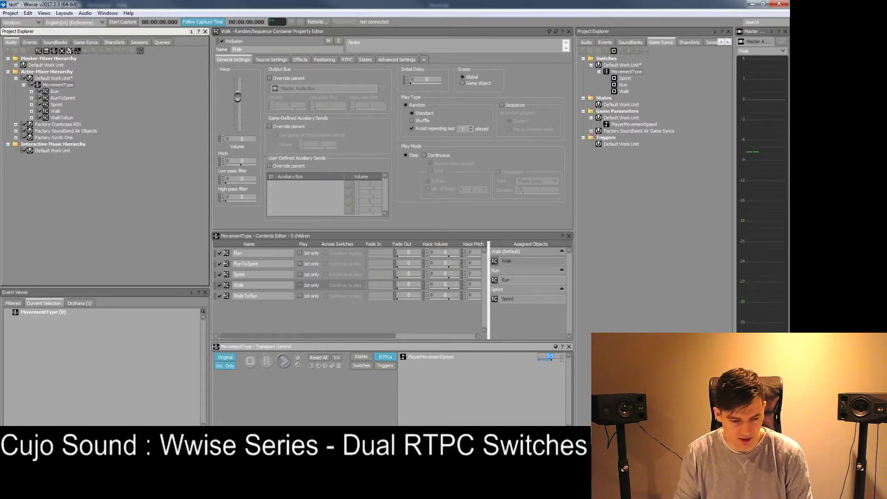
text(8.5)
key(Return)
key(space)
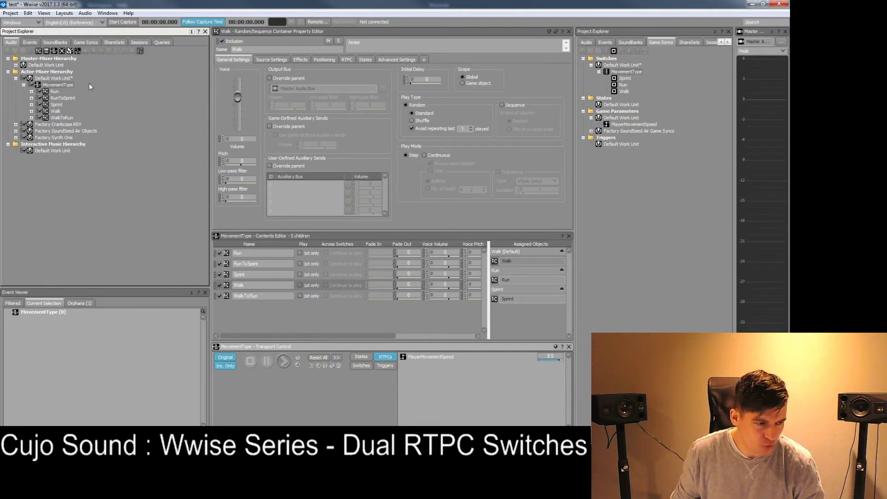
Step: Play the RunToSprint transition sounds, then the WalkToRun sounds
click(67, 98)
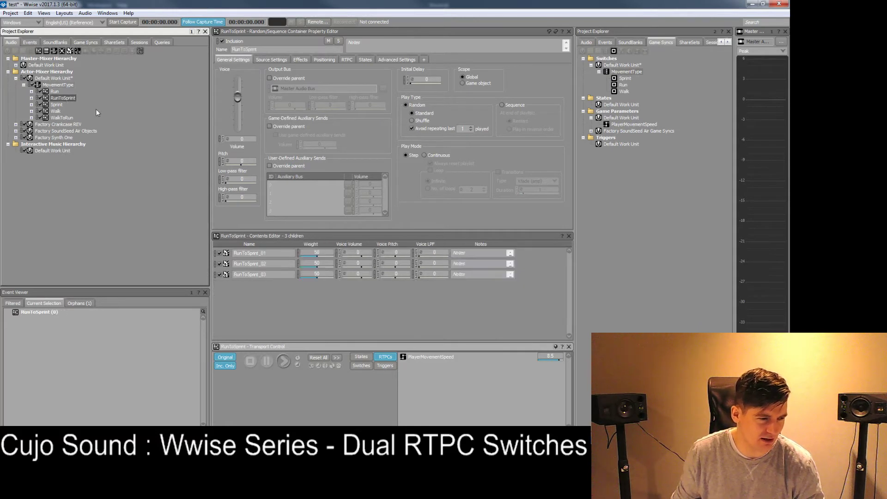
key(space)
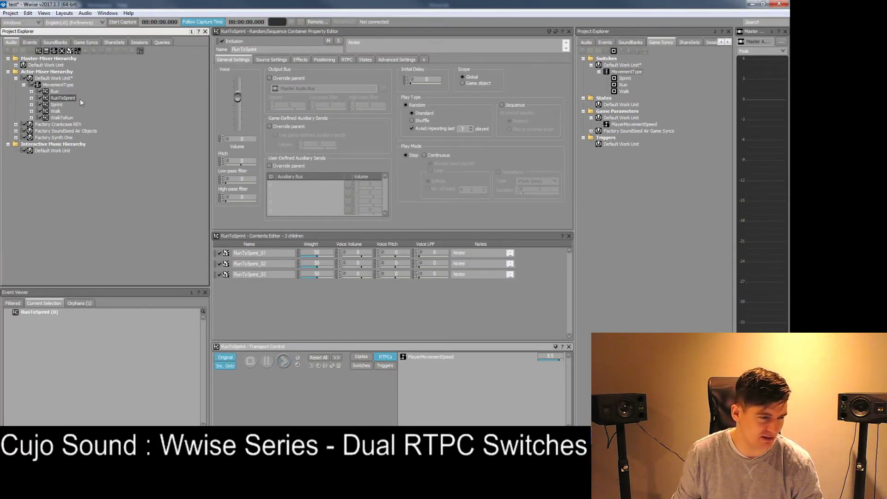
click(62, 118)
key(space)
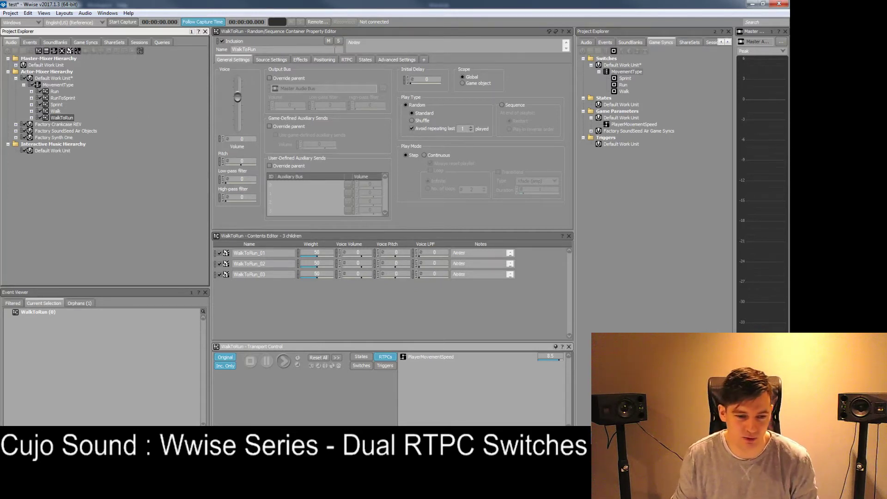
Step: Duplicate PlayerMovementSpeed and rename the copy from PlayerMovementSpeed_01 to PlayerMovementSpeed2
click(626, 124)
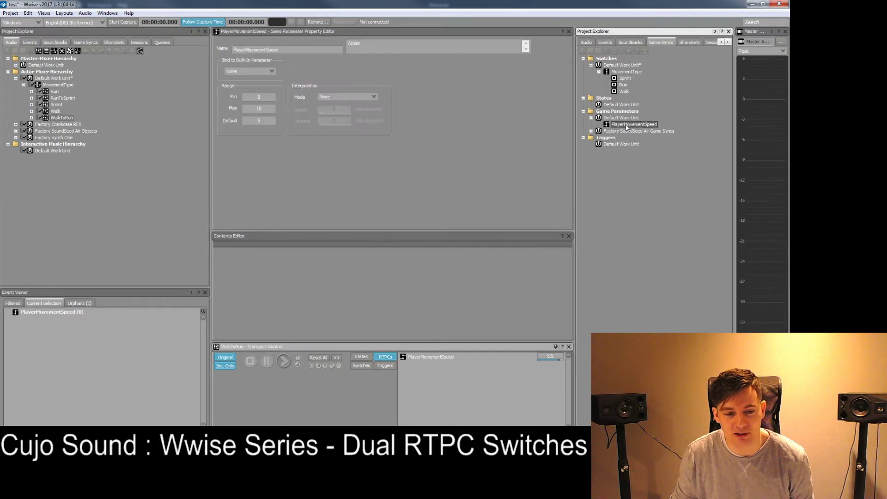
key(ctrl+d)
click(625, 118)
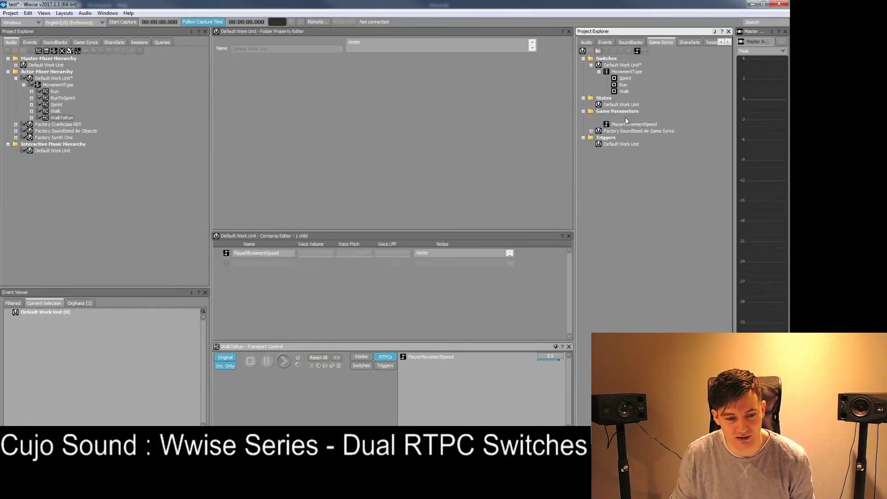
click(637, 131)
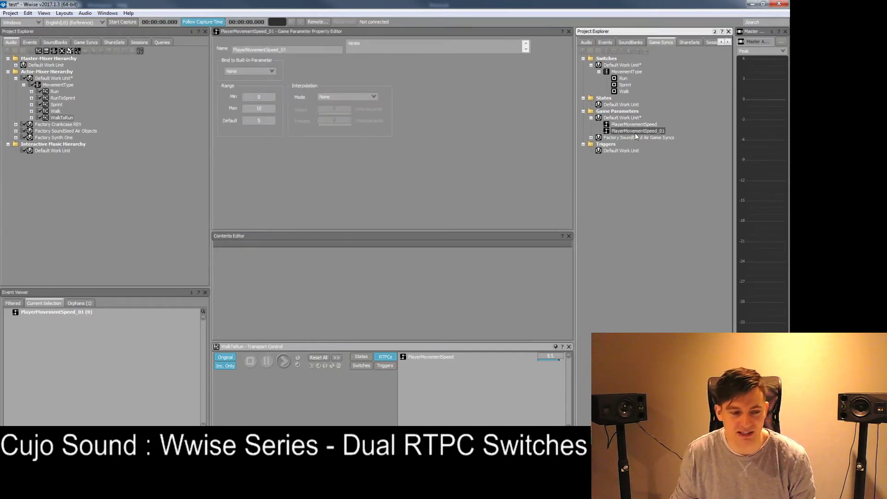
click(635, 132)
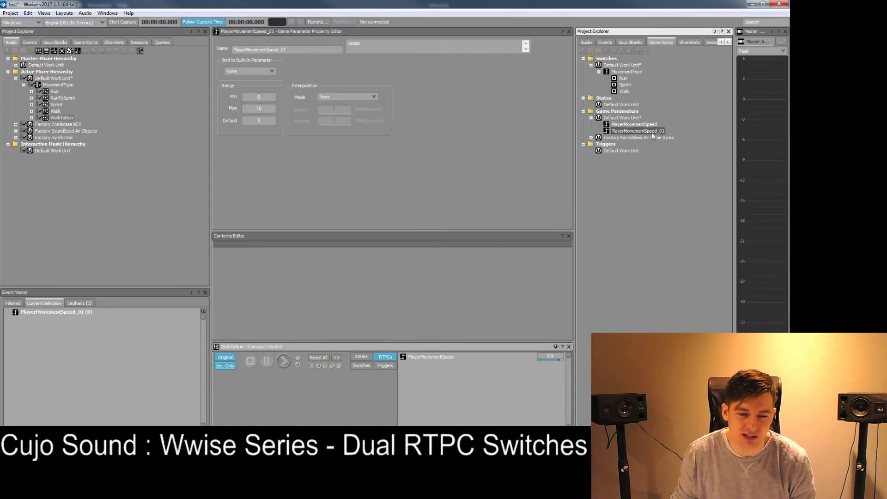
key(BackSpace)
key(BackSpace)
key(BackSpace)
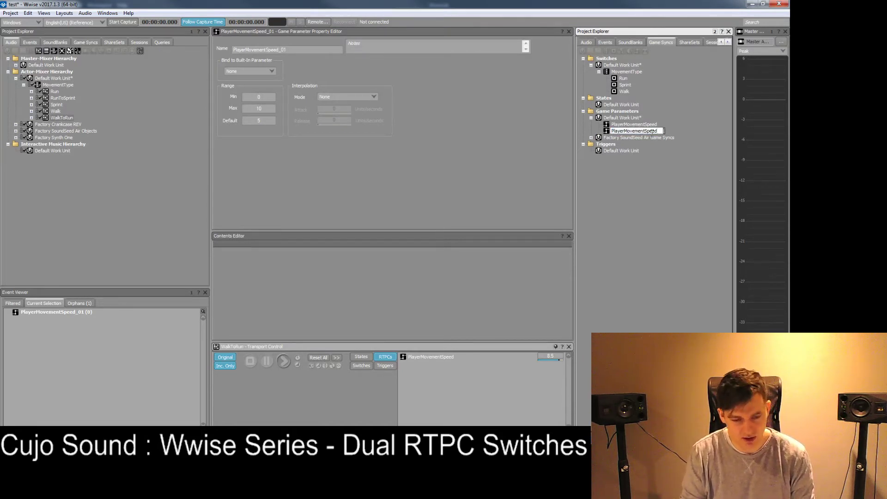
text(2)
key(Return)
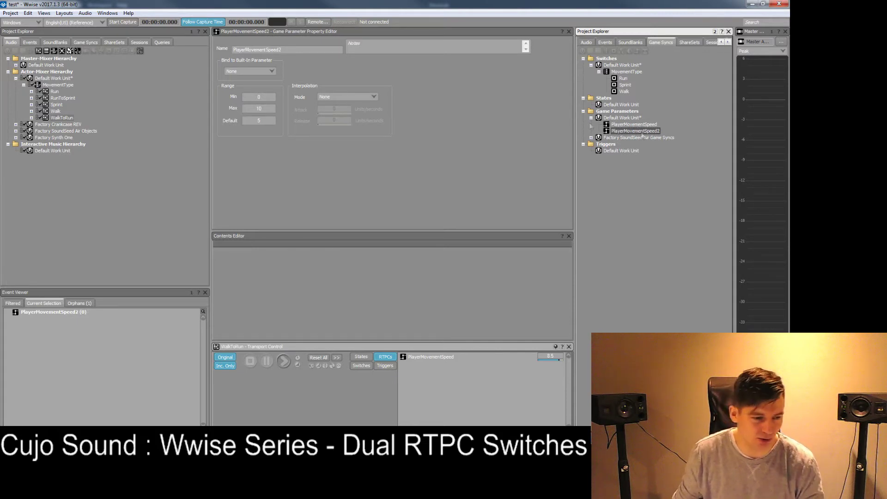
click(374, 97)
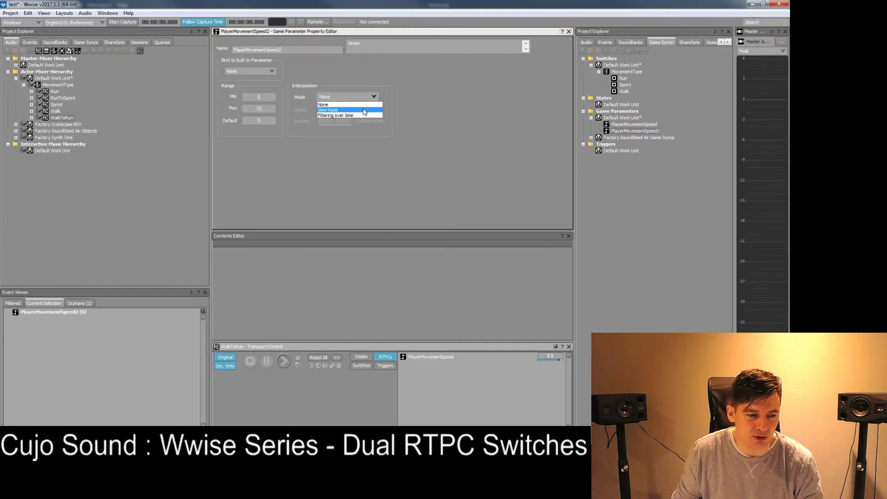
Step: Switch PlayerMovementSpeed2 to Slew Rate interpolation with an Attack rate of 2
click(365, 110)
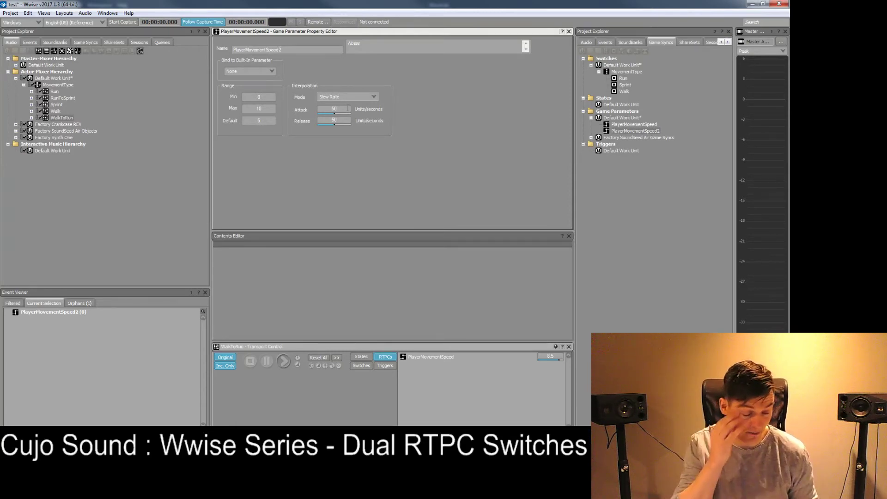
click(348, 110)
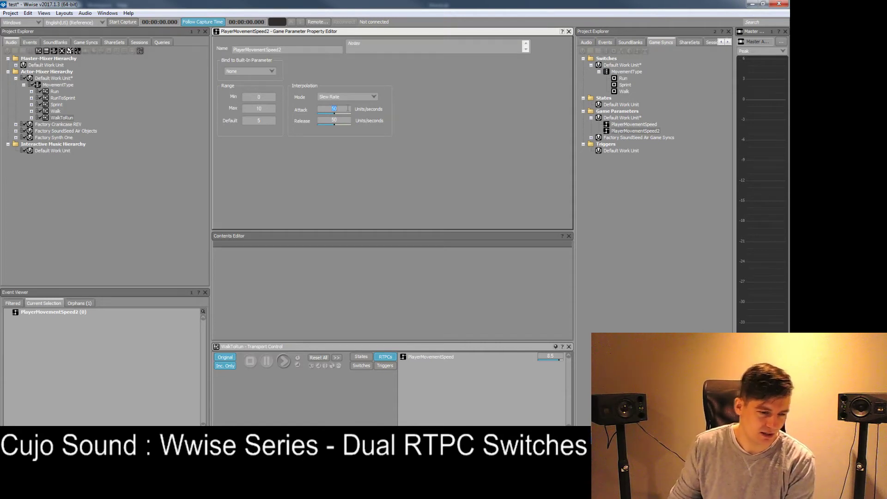
text(2)
key(Tab)
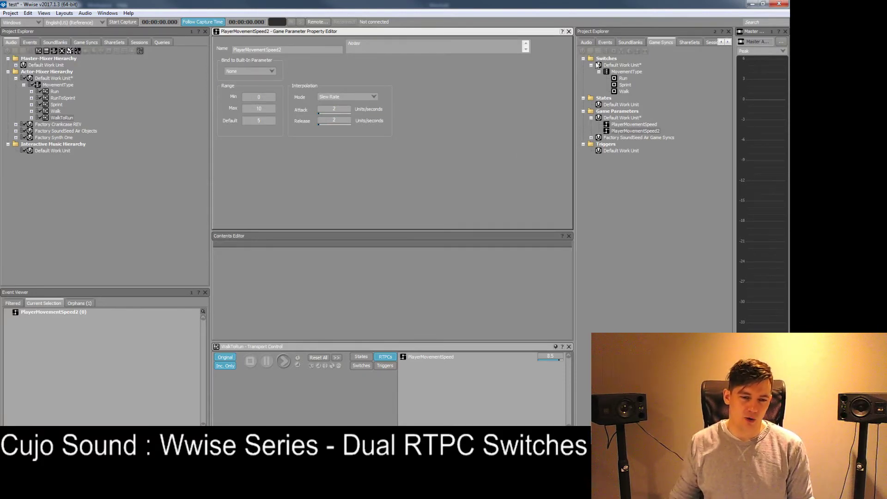
Step: Compare against the original PlayerMovementSpeed settings, then return to the MovementType switch container
click(646, 124)
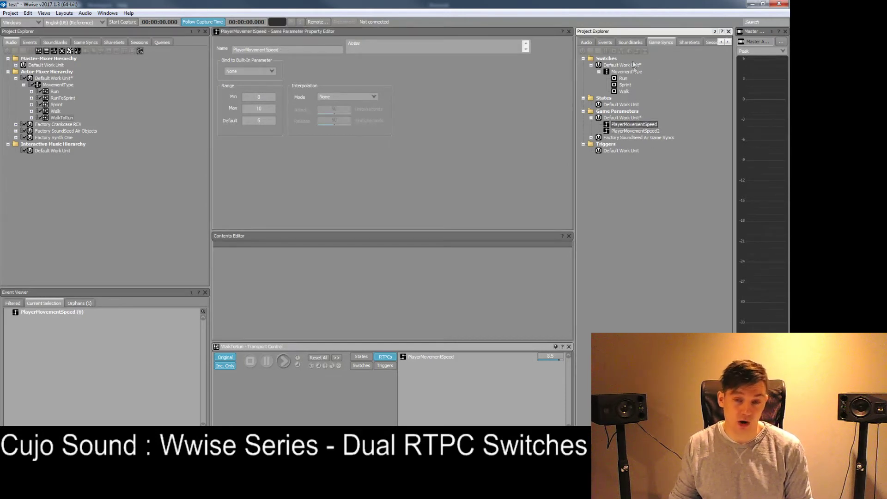
click(648, 131)
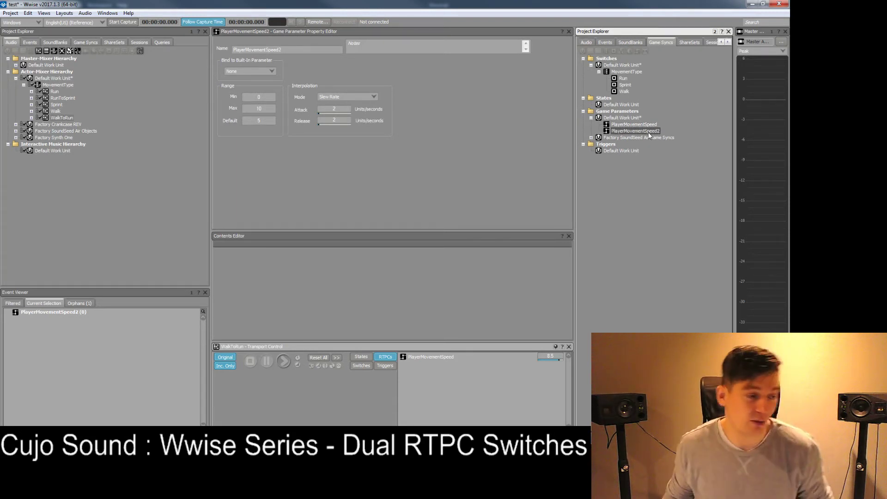
click(58, 85)
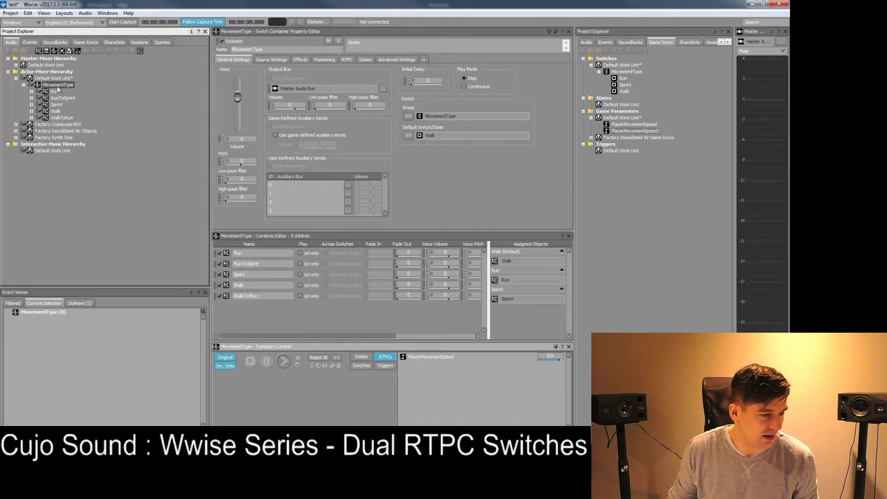
Step: Remove the Walk, Run and Sprint assignments from the MovementType switch
click(501, 264)
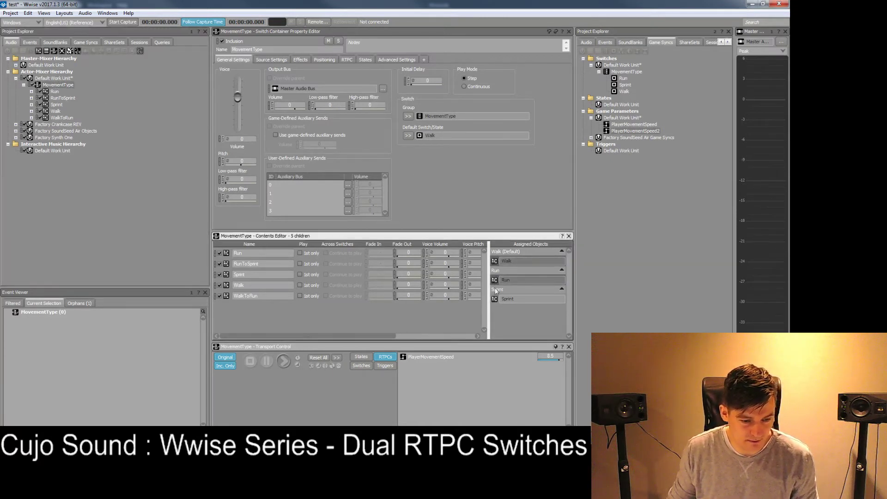
ctrl+click(492, 299)
key(Delete)
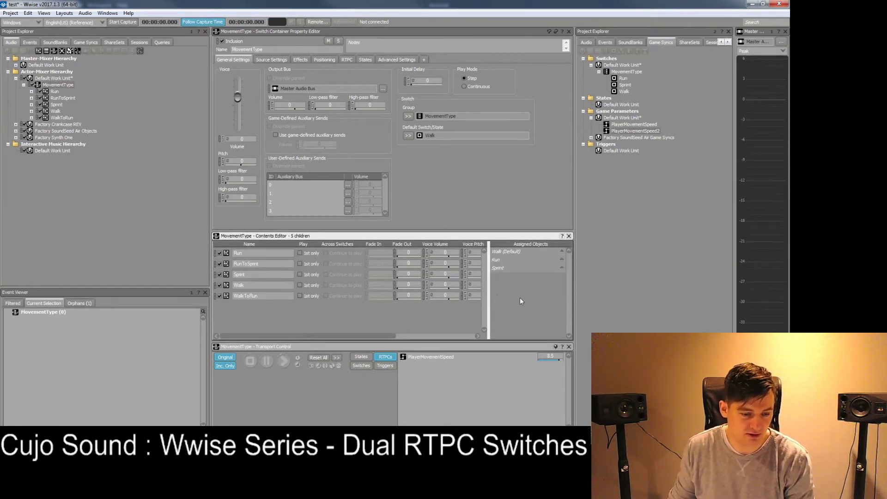
Step: Add a child switch container under MovementType; the name Walk is rejected as a duplicate
right_click(56, 85)
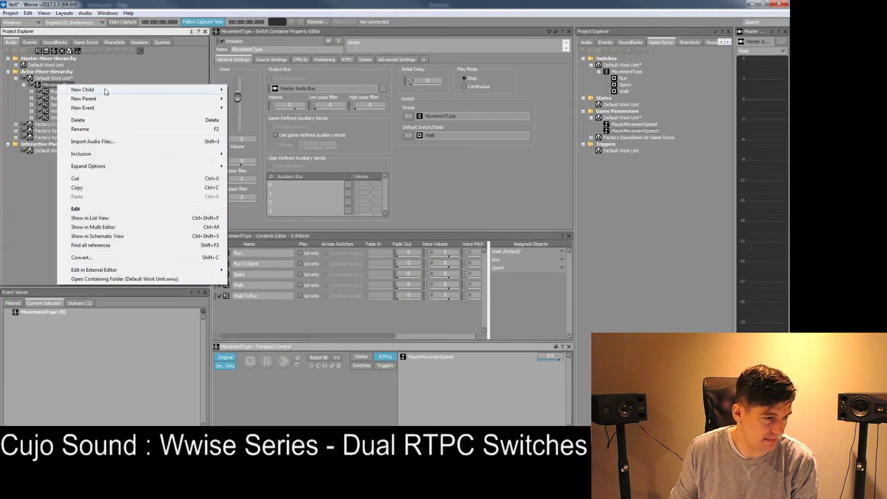
mouse_move(105, 92)
click(263, 96)
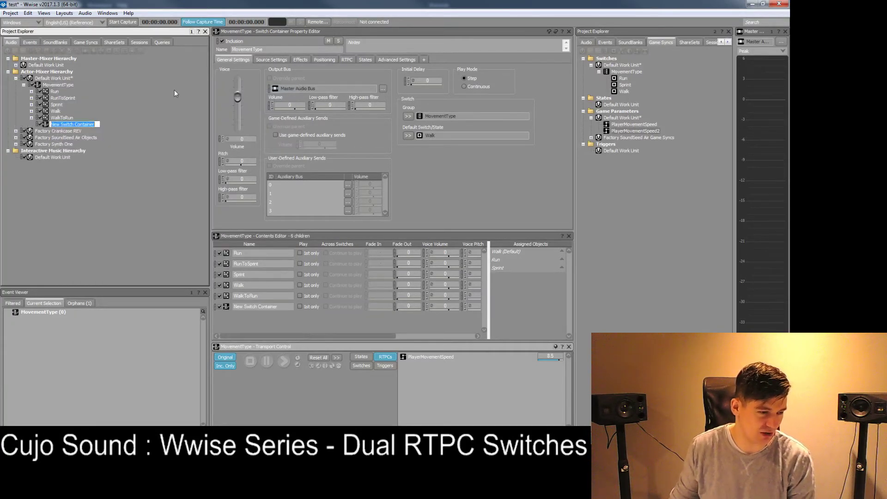
text(Walk)
key(Return)
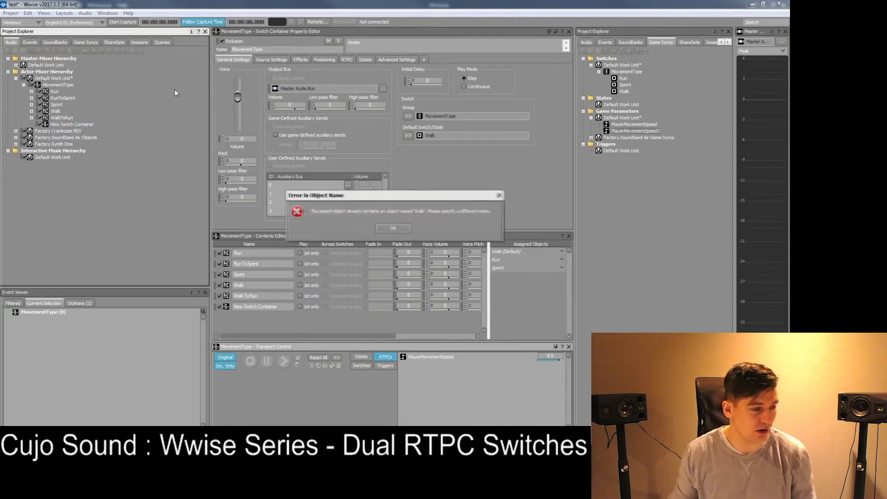
key(Return)
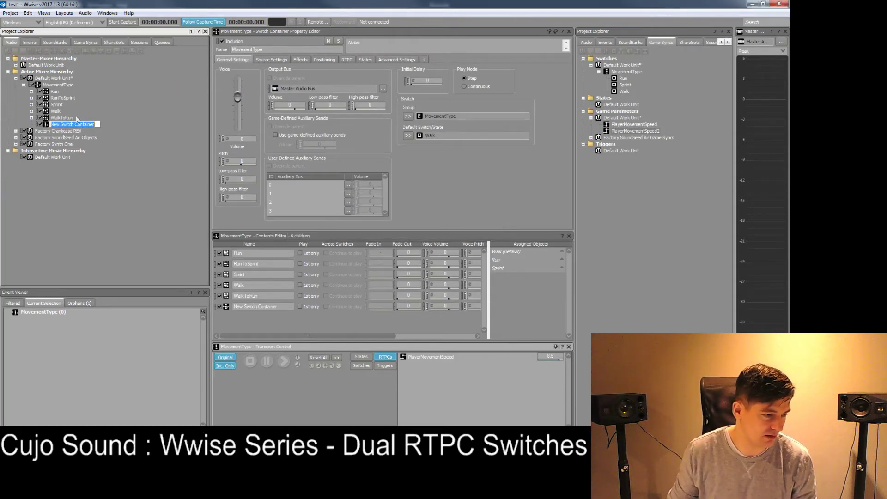
Step: Rename the new container to Walk_Switch, correcting a misspelled ending
key(Home)
key(shift+Right)
key(shift+Right)
key(shift+Right)
key(shift+Right)
key(shift+Right)
key(shift+Right)
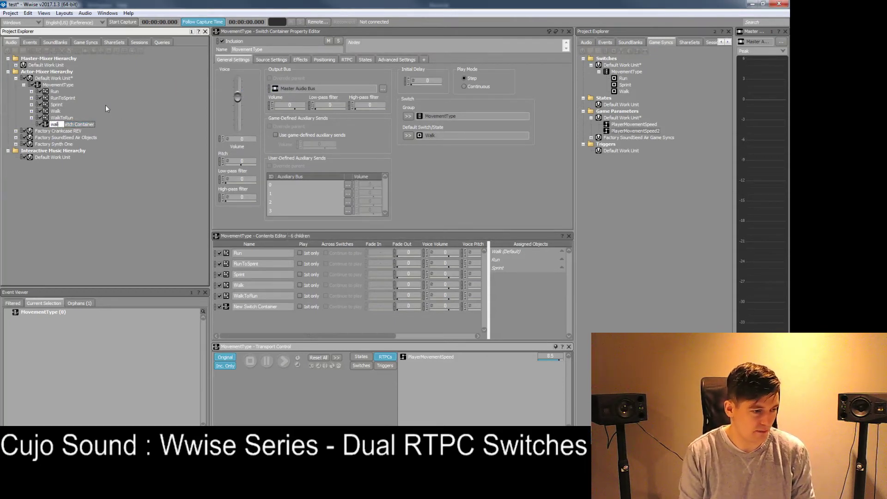
text(Walk_Sw)
key(Right)
key(Right)
key(shift+Right)
key(shift+Right)
key(shift+Right)
key(shift+Right)
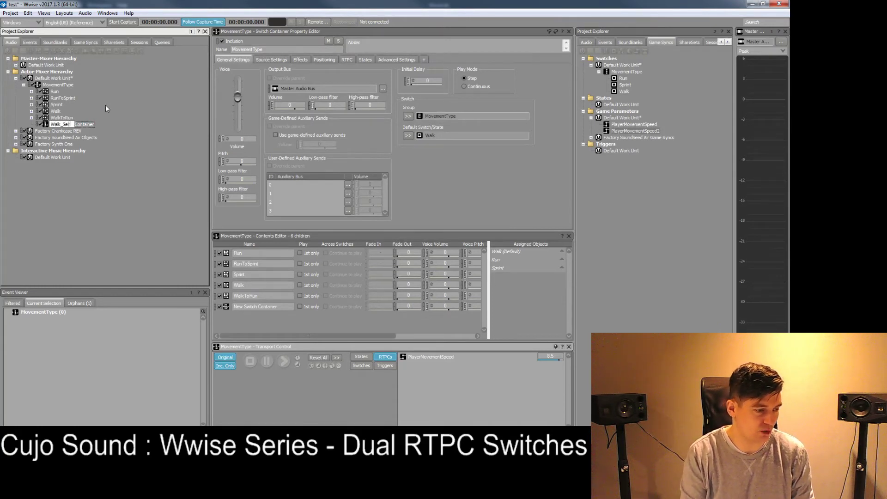
key(shift+End)
text(hc)
key(Return)
key(F2)
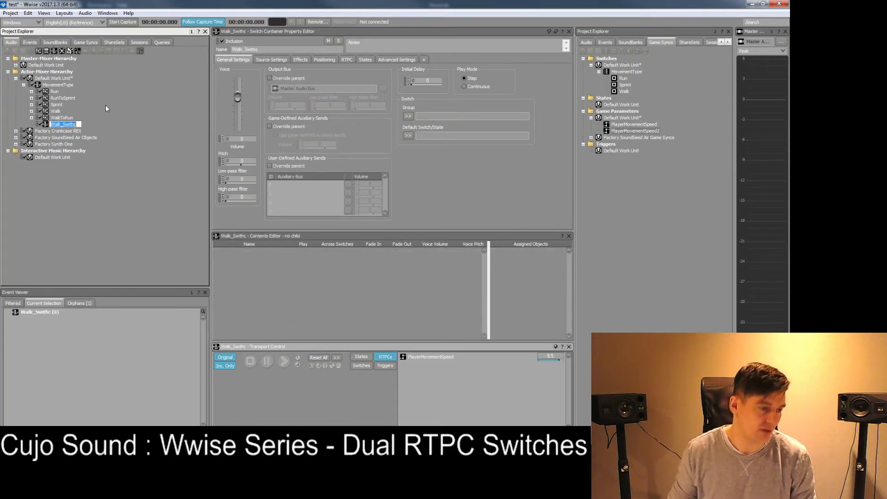
key(End)
key(BackSpace)
key(BackSpace)
text(ch)
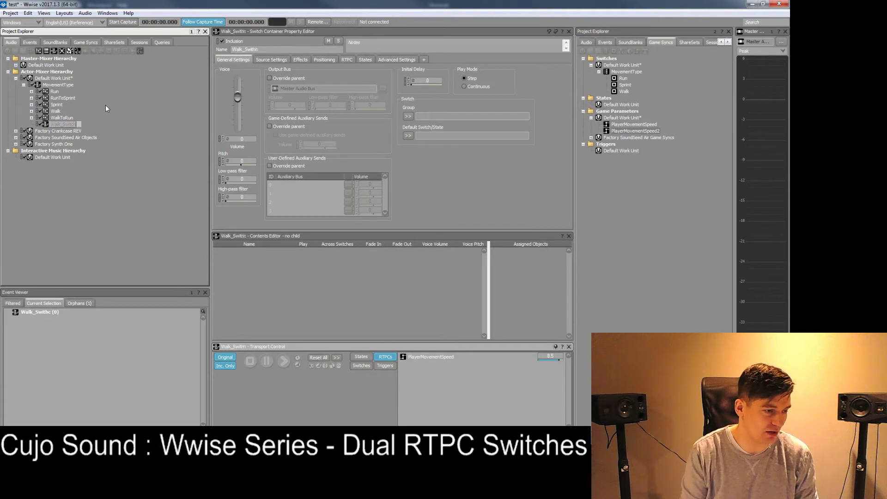
Step: Add two more child switch containers under MovementType named Run_Switch and Sprint_Switch
right_click(60, 85)
mouse_move(80, 92)
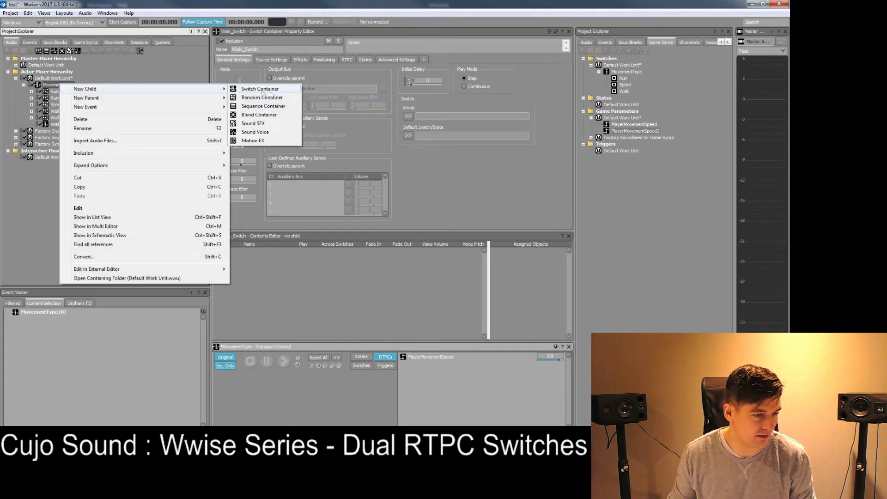
click(256, 90)
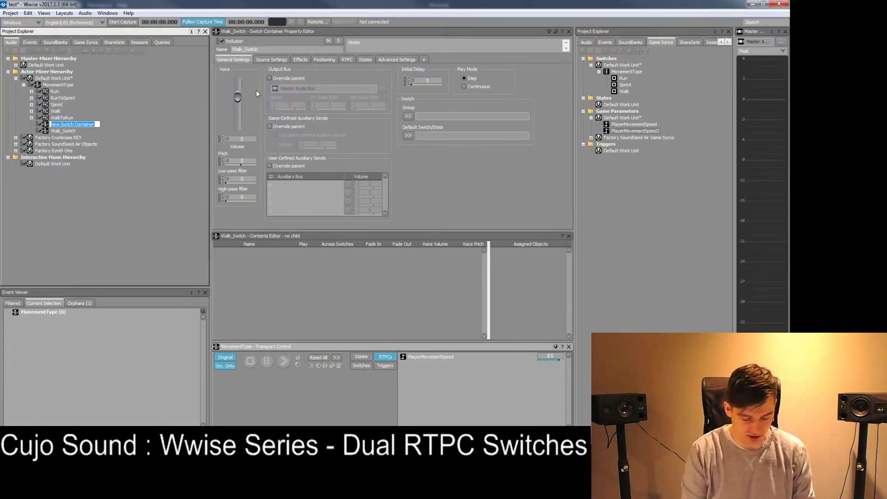
text(Run_S)
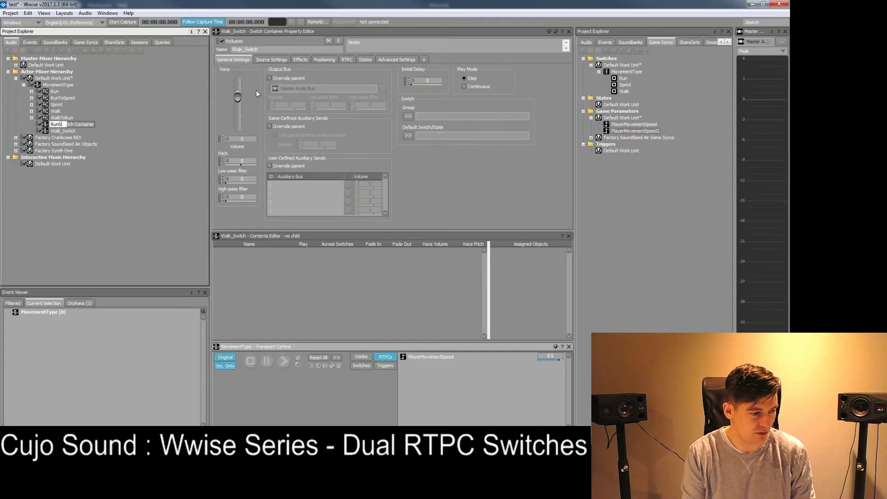
text(witch)
key(Return)
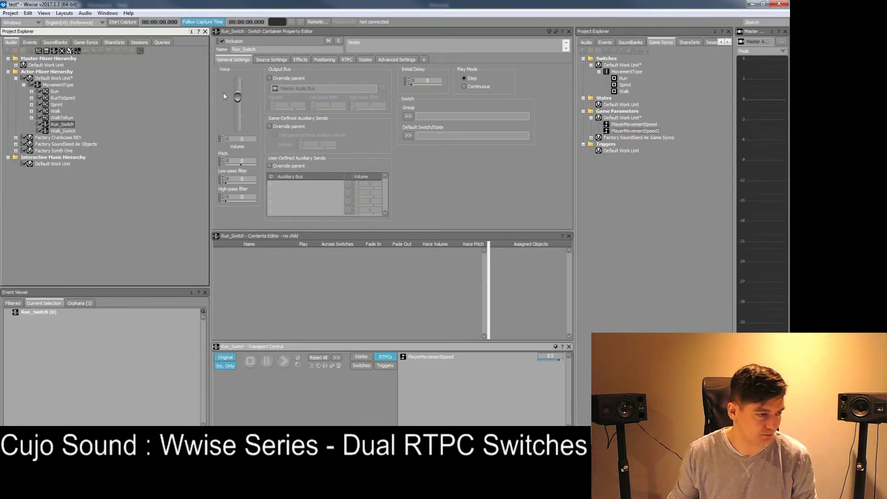
right_click(63, 85)
mouse_move(83, 90)
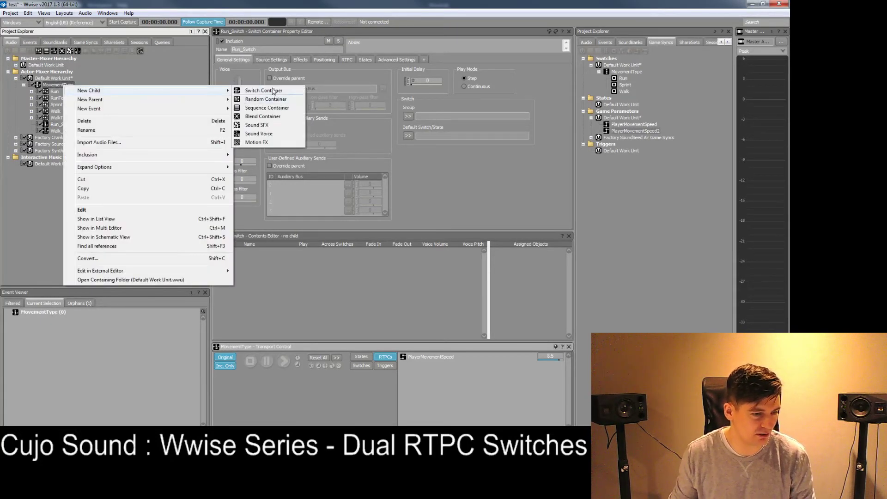
click(272, 90)
text(Sprint_Switch)
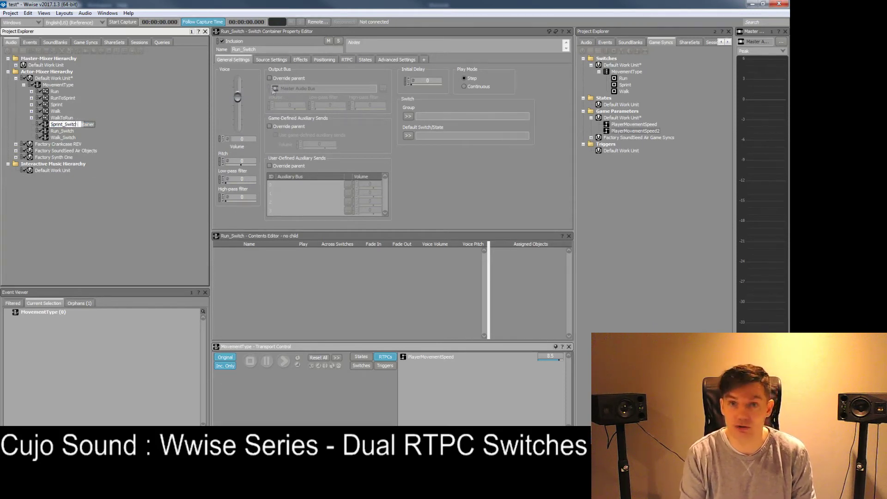
key(Return)
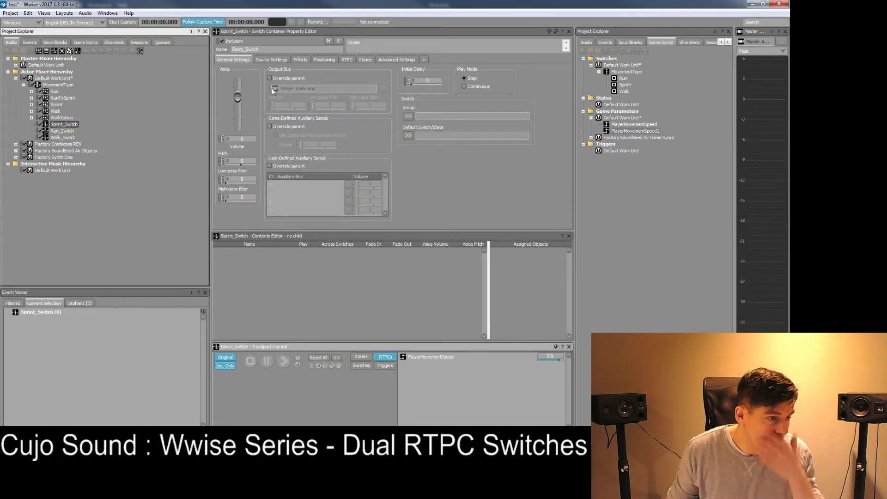
click(67, 131)
Step: Check Sprint_Switch's settings, then open MovementTypeTransition and its PlayerMovementSpeed game parameter
key(F2)
click(64, 124)
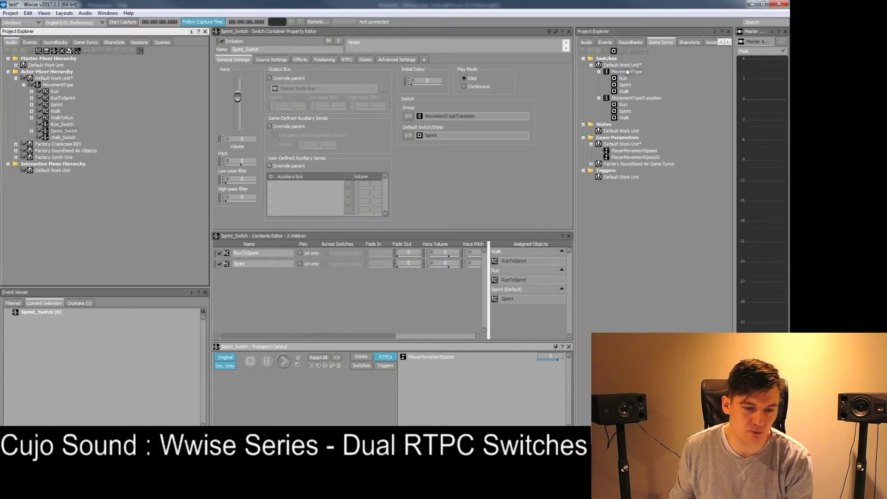
click(646, 99)
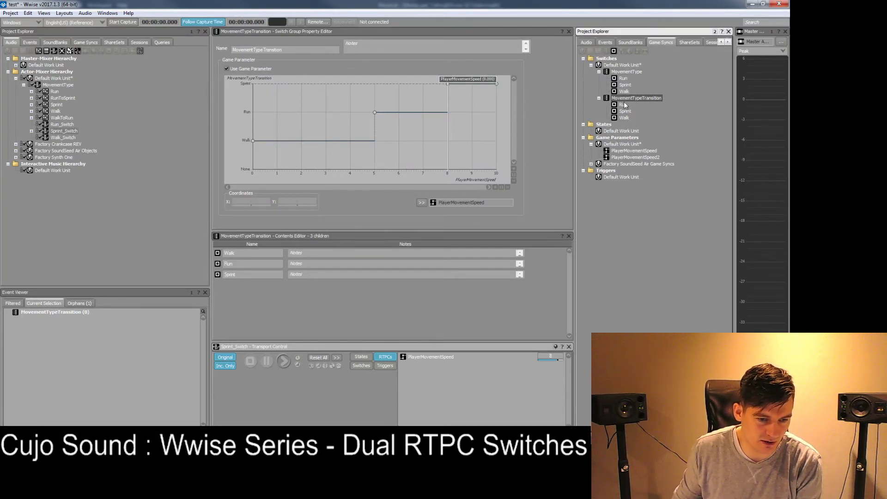
click(452, 202)
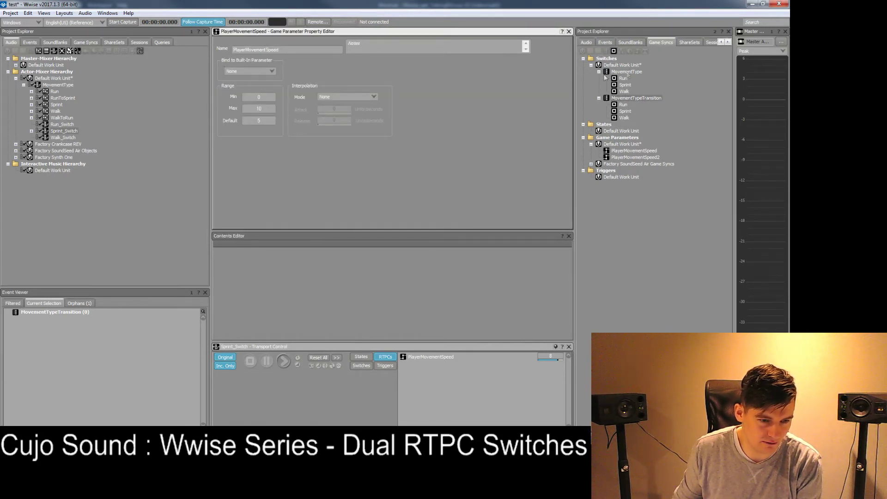
Step: Drive MovementTypeTransition with PlayerMovementSpeed2 instead of PlayerMovementSpeed, and open PlayerMovementSpeed2's settings
click(635, 99)
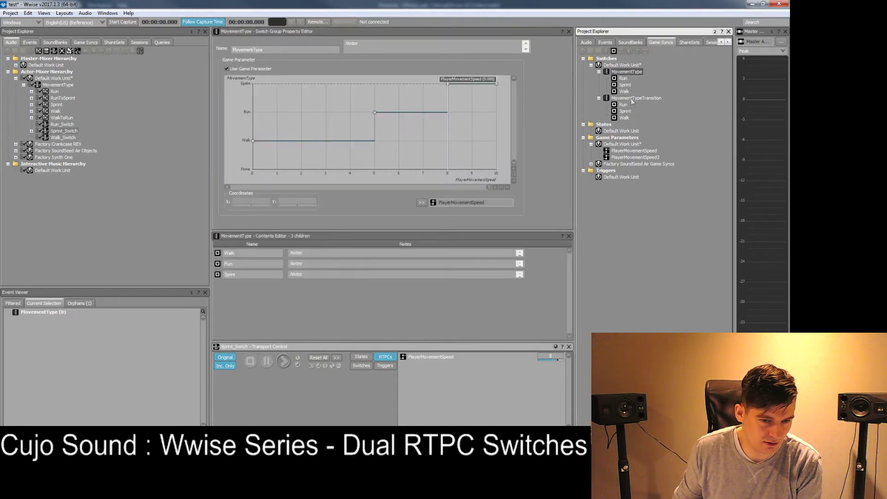
click(422, 203)
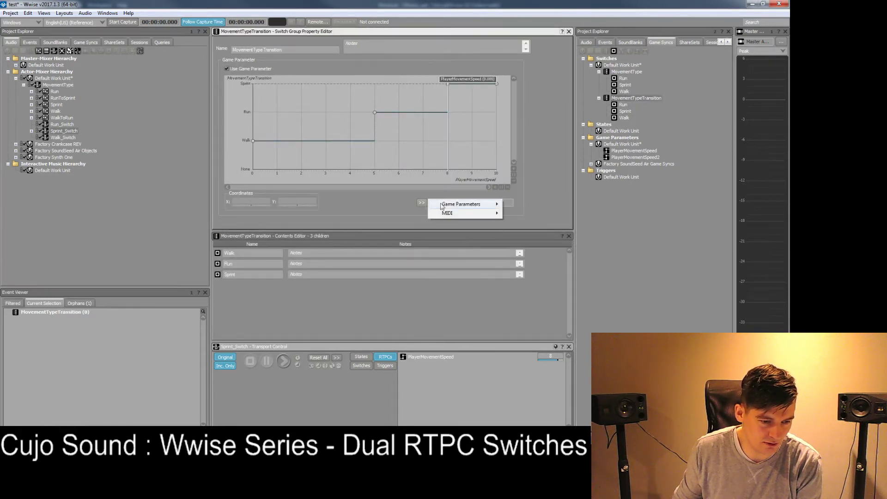
mouse_move(462, 204)
mouse_move(589, 218)
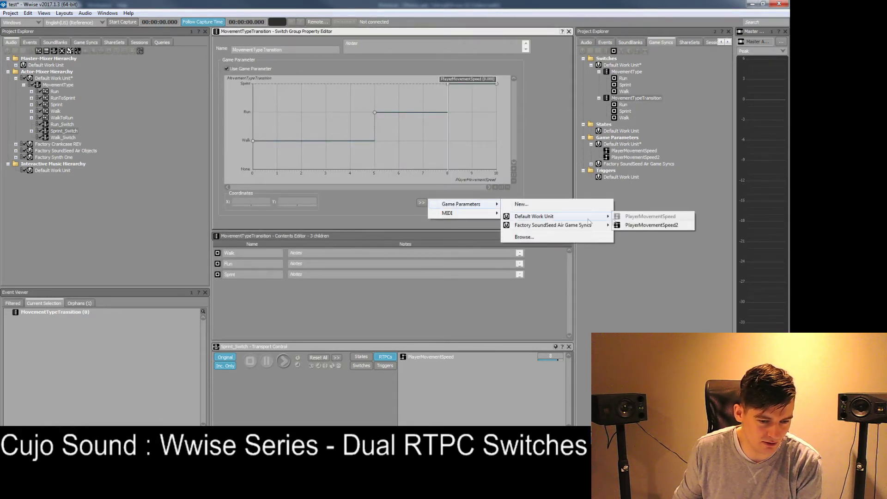
click(647, 226)
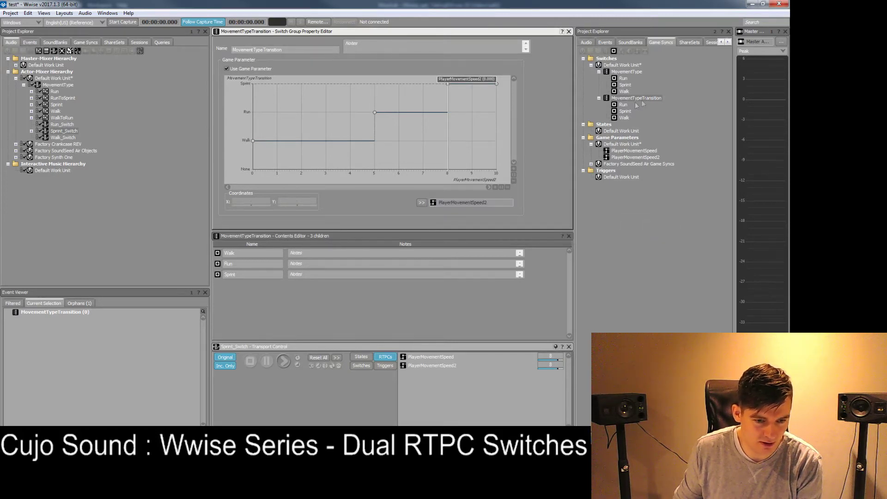
double_click(470, 202)
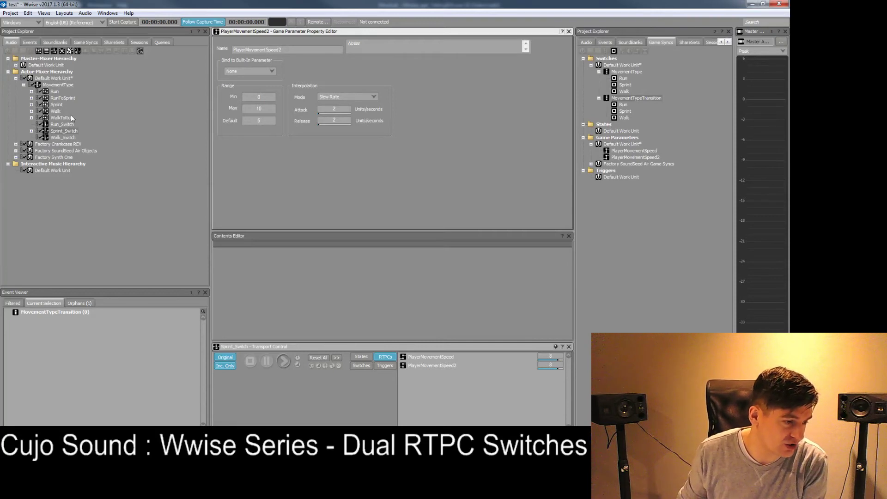
Step: Check MovementType's Walk, Run and Sprint routing, then open and expand Sprint_Switch
click(69, 131)
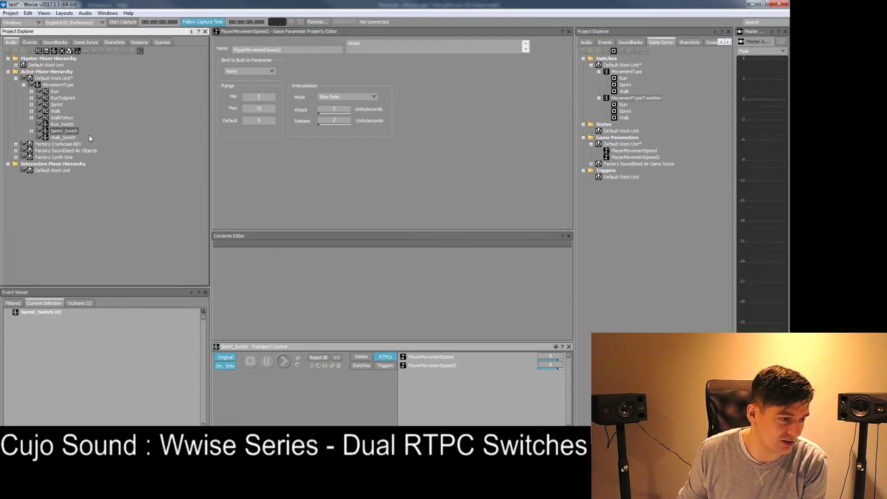
click(65, 86)
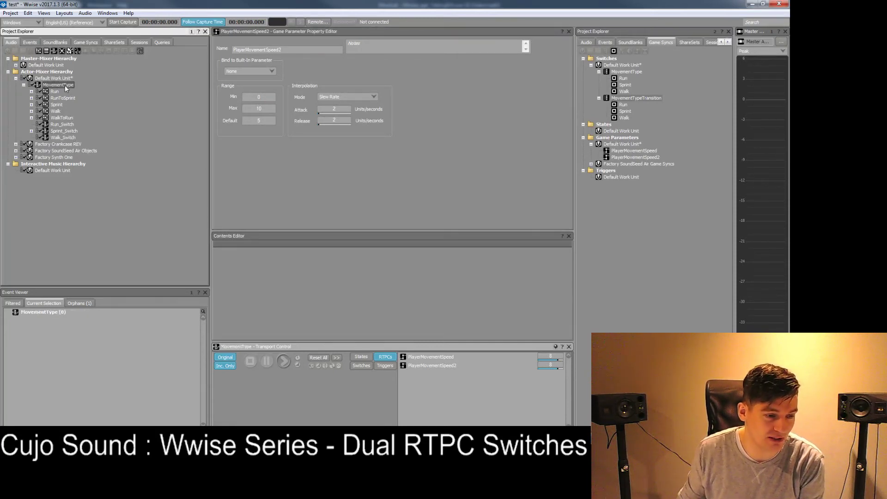
double_click(65, 87)
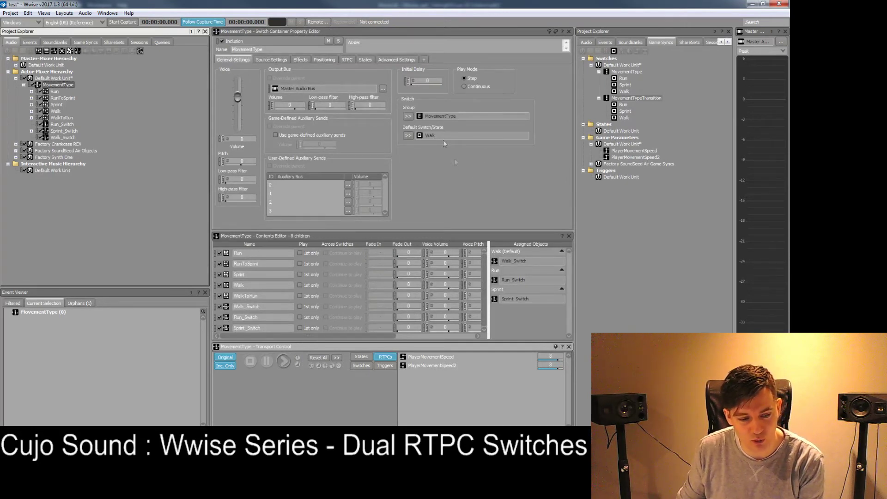
double_click(64, 131)
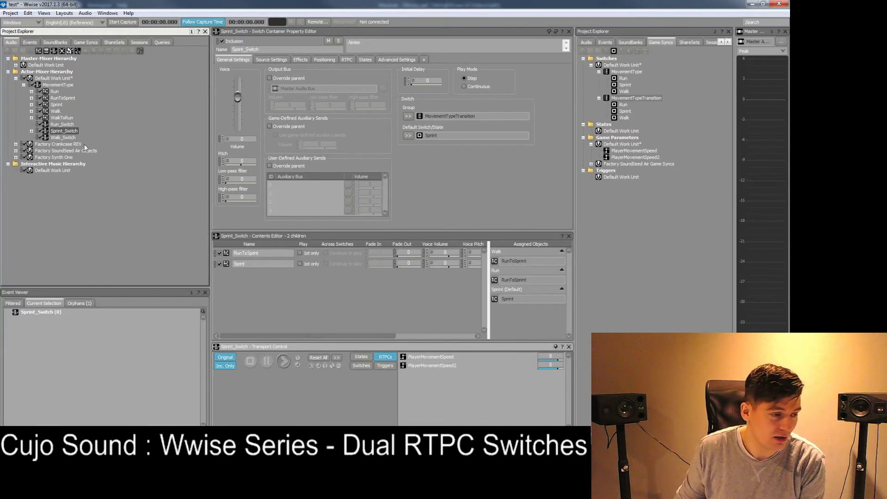
key(Right)
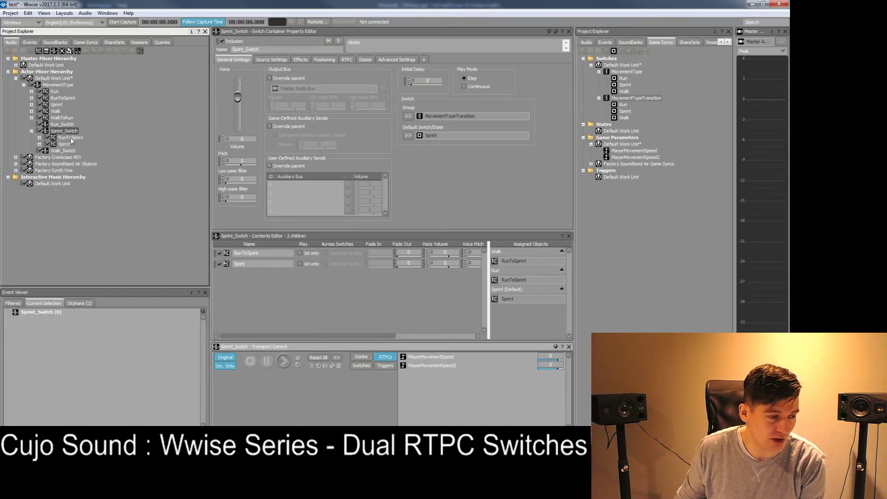
Step: Look inside RunToSprint, then move the WalkToRun container into Sprint_Switch
click(66, 138)
key(Right)
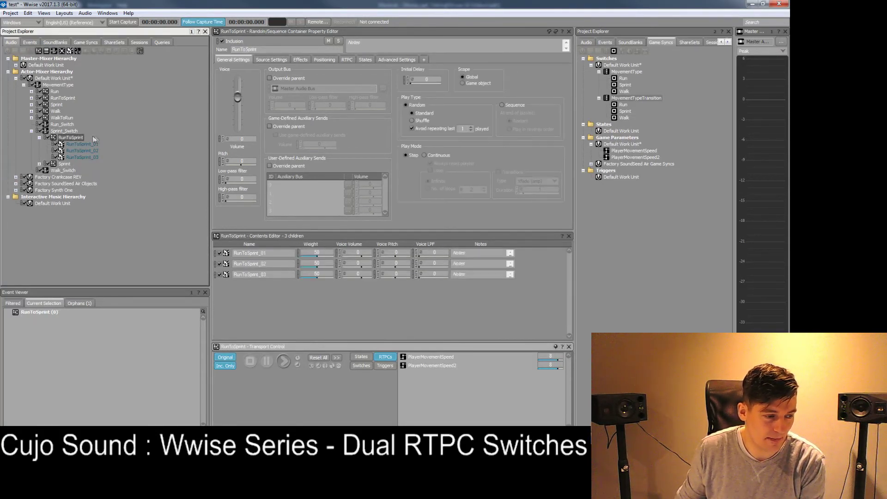
key(Left)
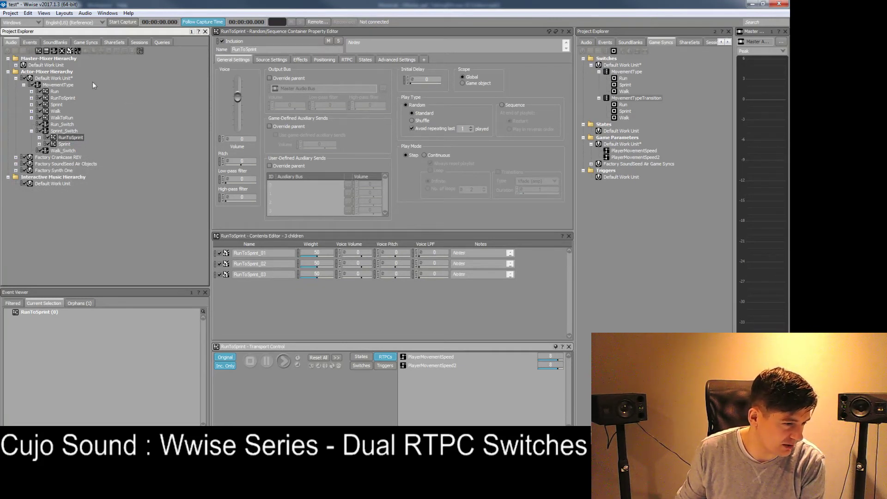
click(64, 119)
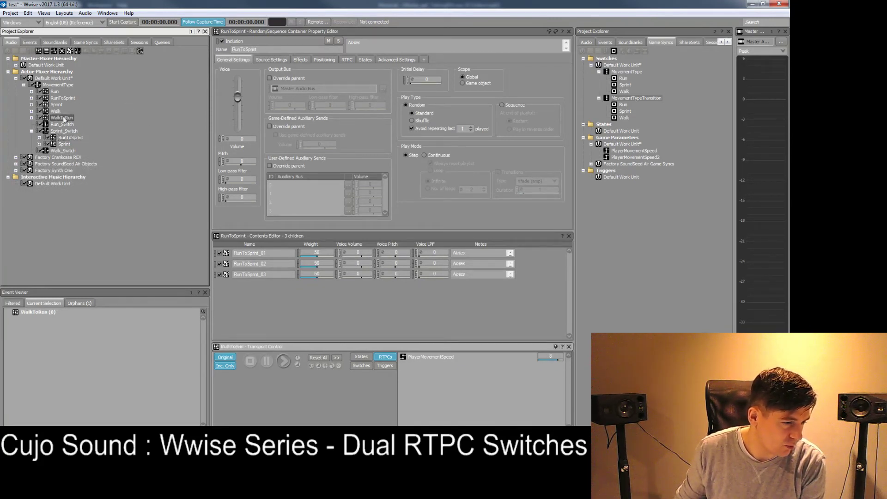
drag(72, 134, 70, 132)
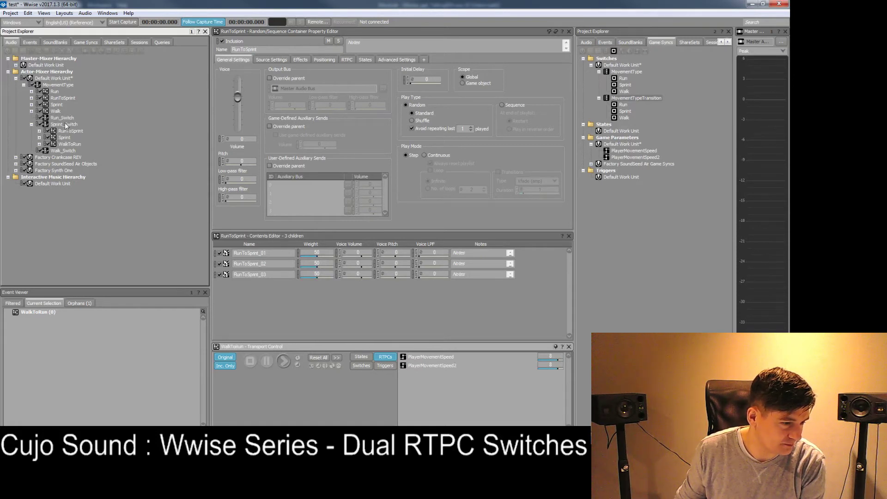
click(64, 125)
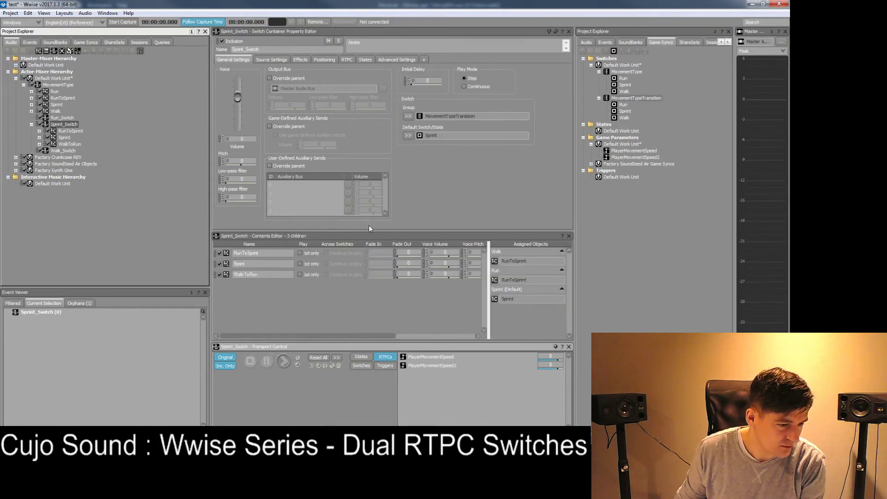
Step: Replace RunToSprint with WalkToRun on the Walk state and start playing Sprint_Switch
click(512, 261)
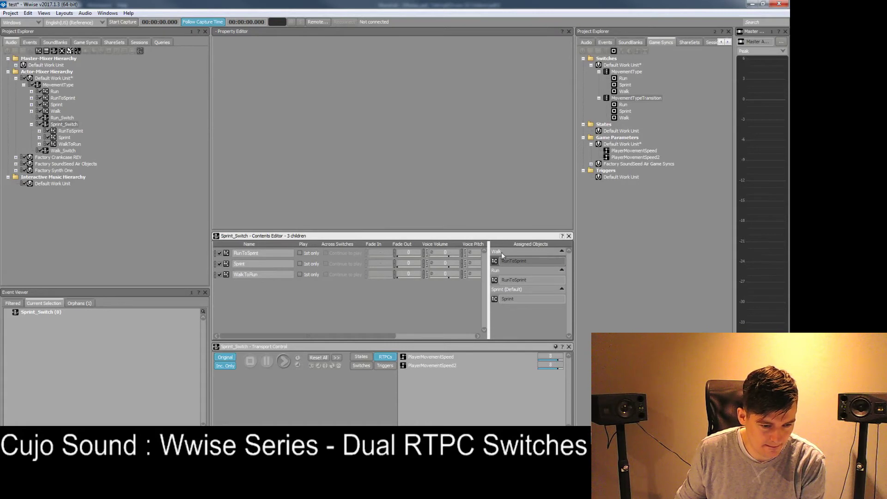
right_click(500, 261)
key(Escape)
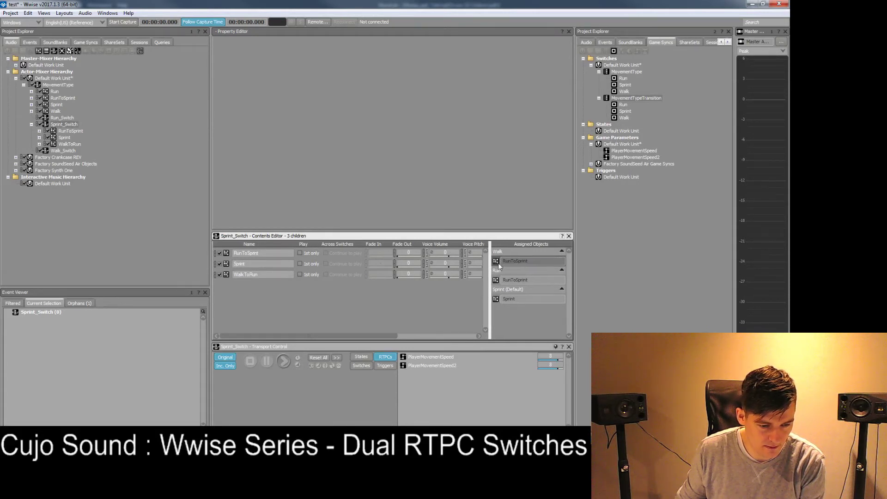
key(Delete)
drag(226, 276, 505, 256)
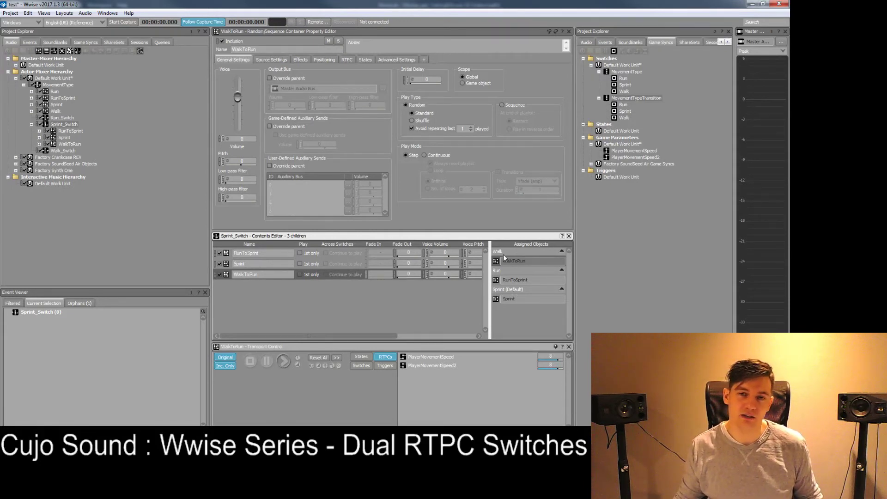
click(65, 126)
key(space)
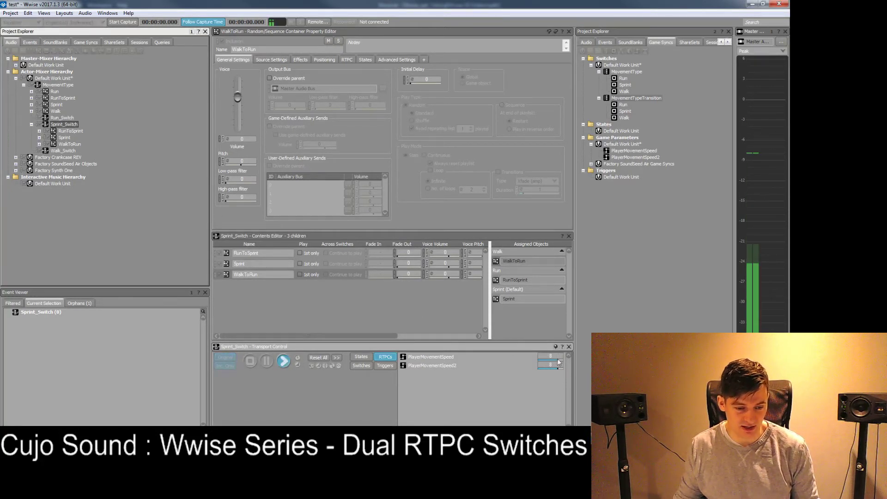
Step: Set PlayerMovementSpeed2 to 2 and replay Sprint_Switch repeatedly to hear the transition sounds
scroll(558, 360, down, 3)
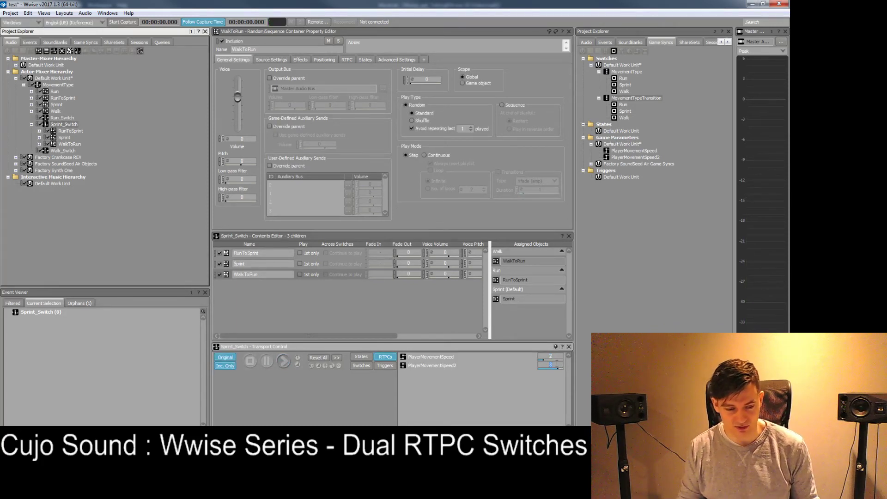
text(2)
key(Return)
key(space)
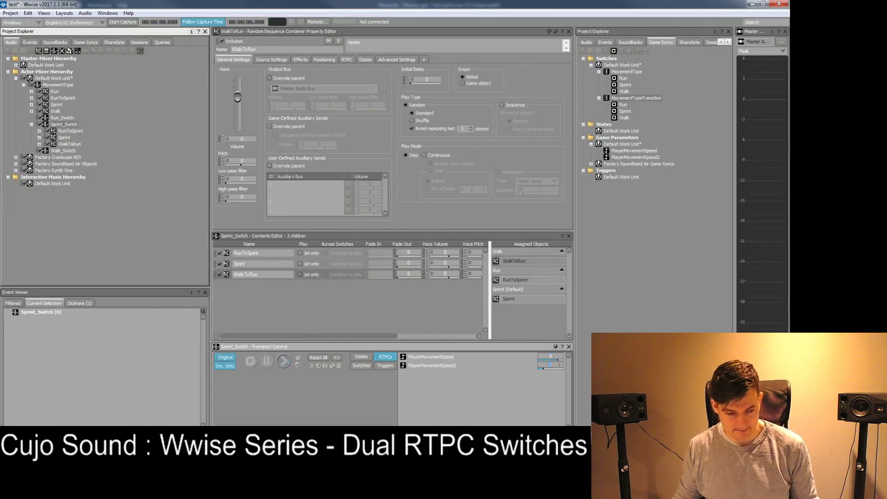
key(space)
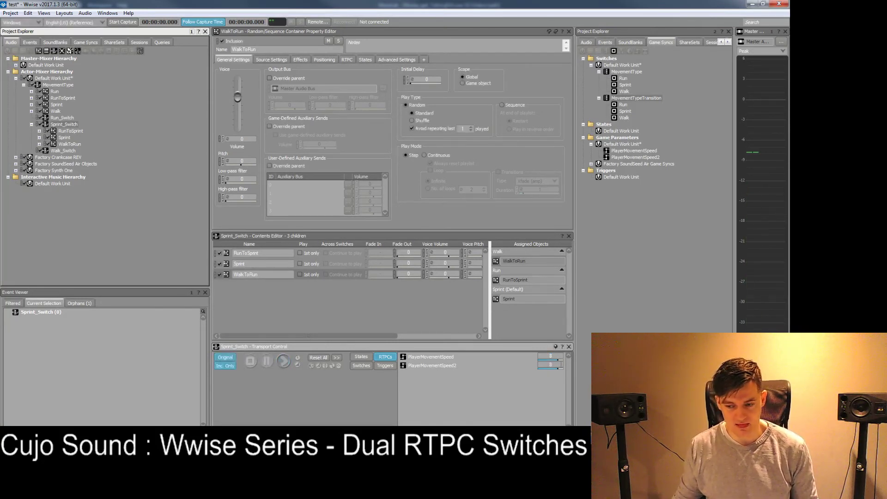
key(space)
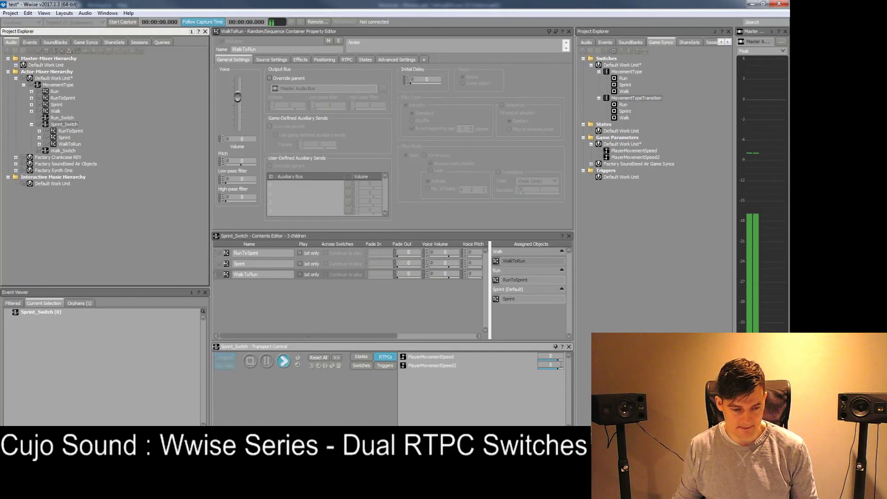
key(space)
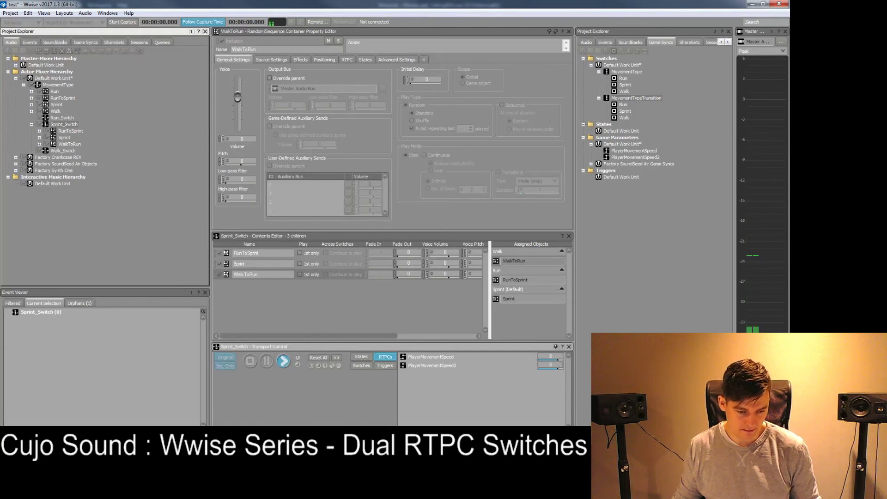
key(space)
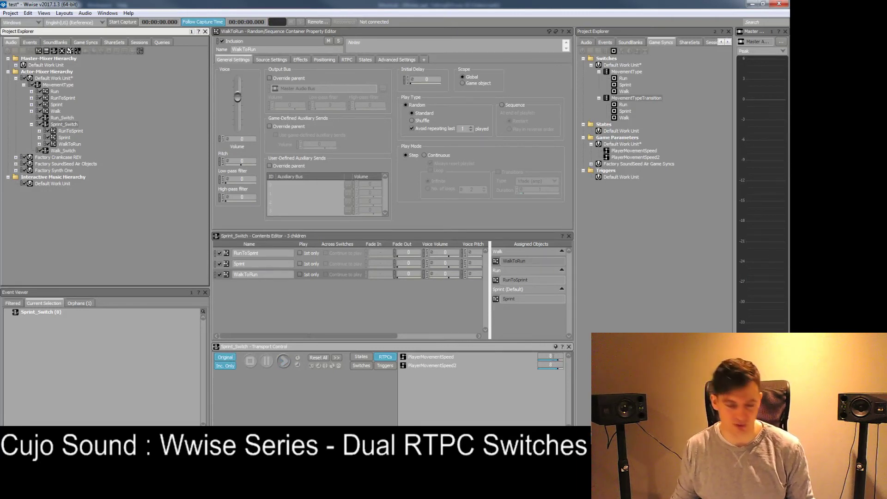
key(space)
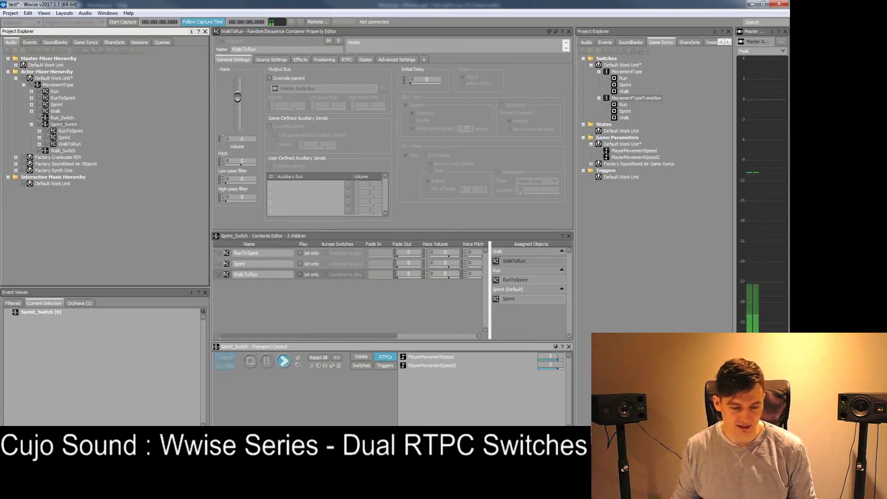
key(space)
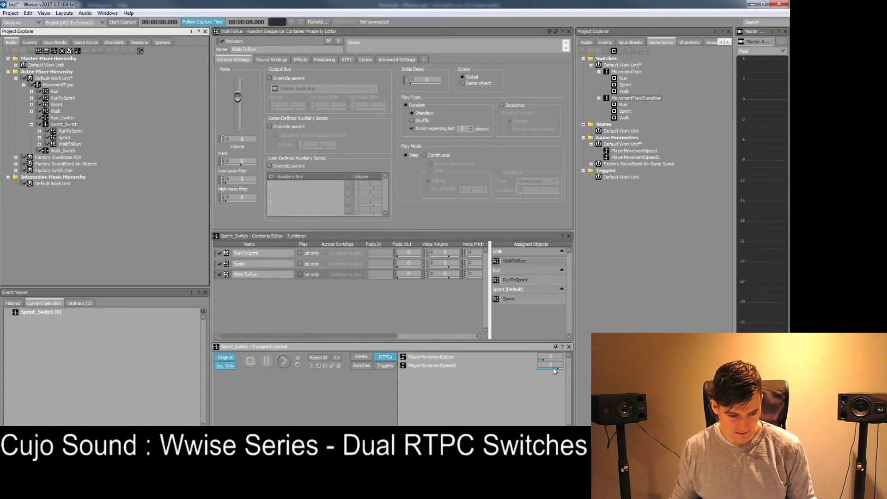
key(space)
scroll(563, 365, down, 8)
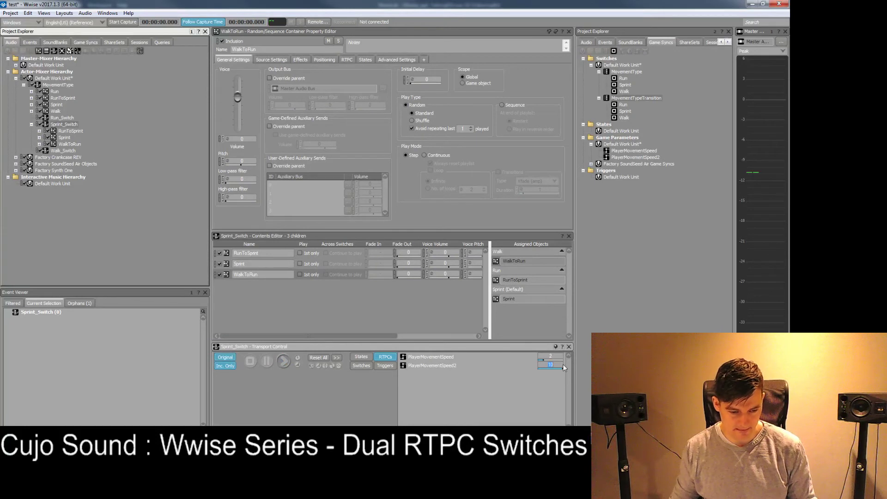
key(space)
key(space)
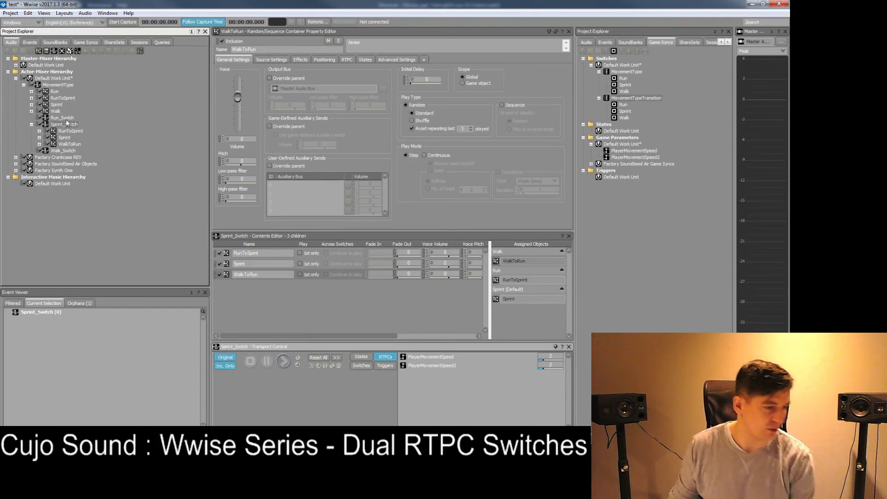
Step: Move the Walk container into Walk_Switch
click(31, 125)
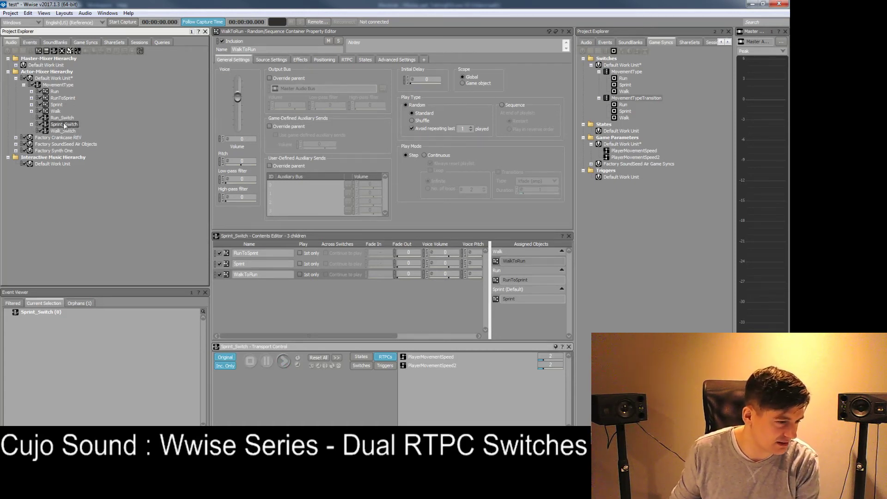
click(57, 111)
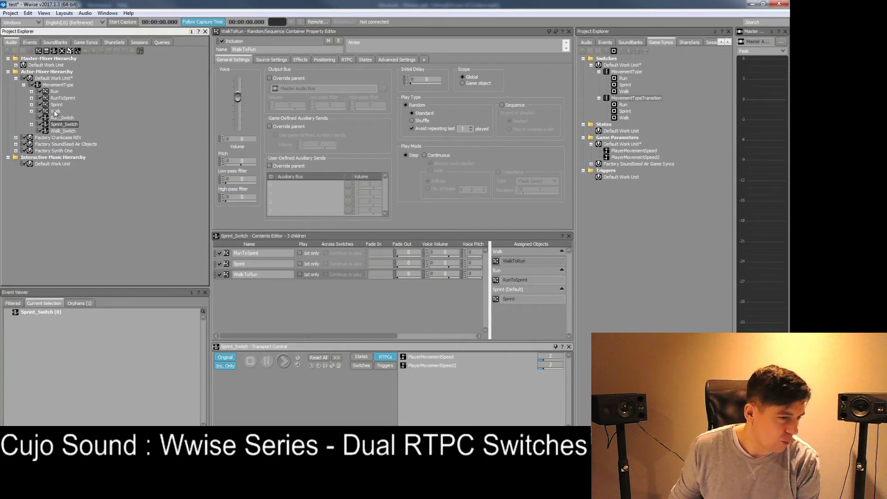
click(31, 124)
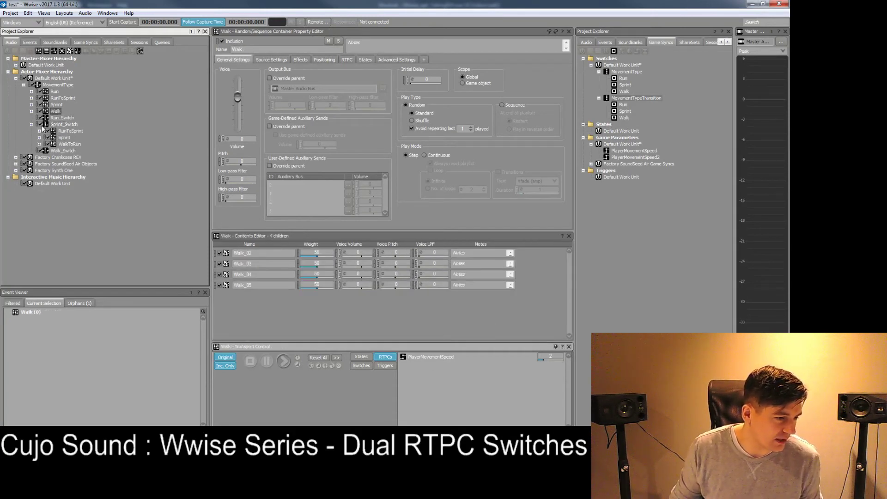
click(70, 152)
drag(61, 115, 69, 151)
Step: Find the RunToSprint container nested inside WalkToRun and drag it toward Walk_Switch
click(64, 99)
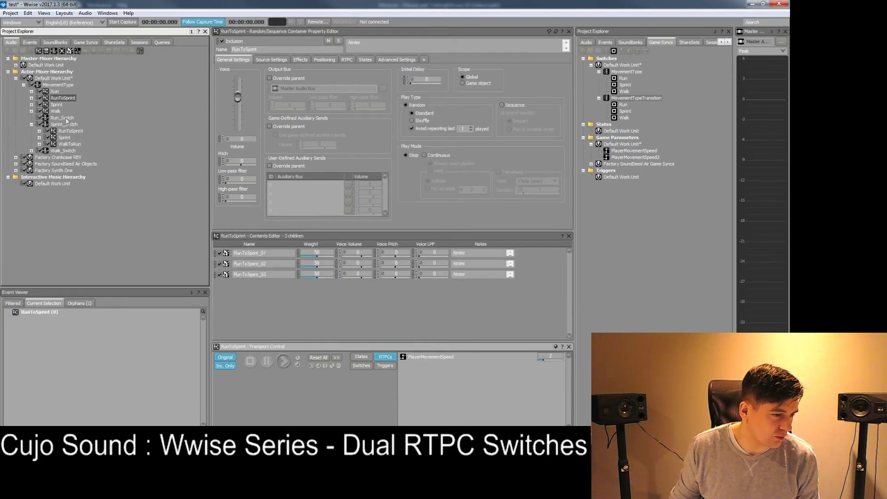
click(70, 145)
click(40, 145)
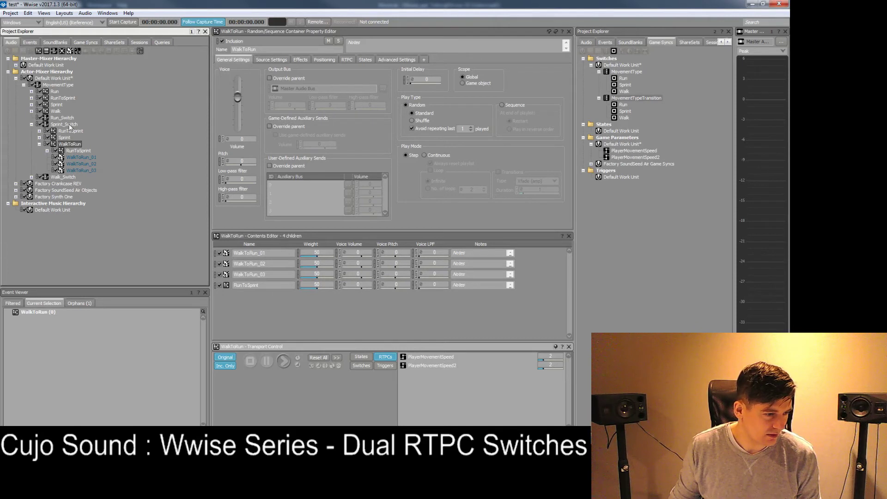
click(70, 126)
click(40, 145)
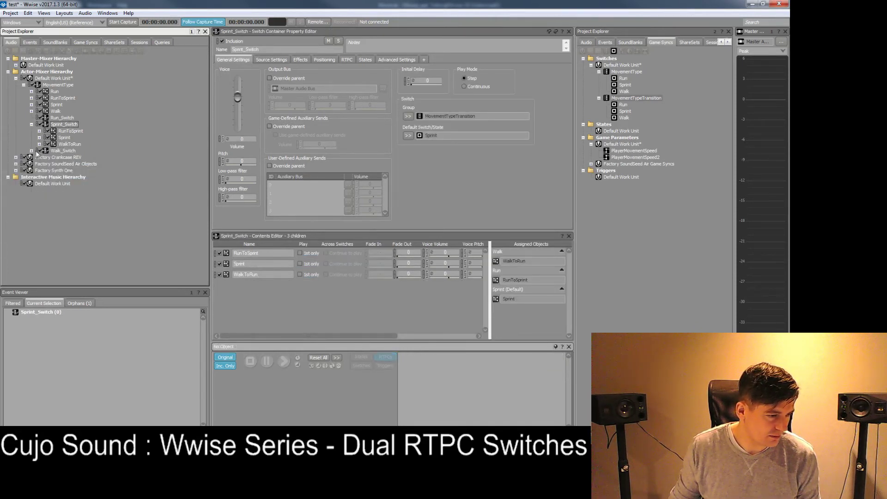
click(32, 150)
click(39, 145)
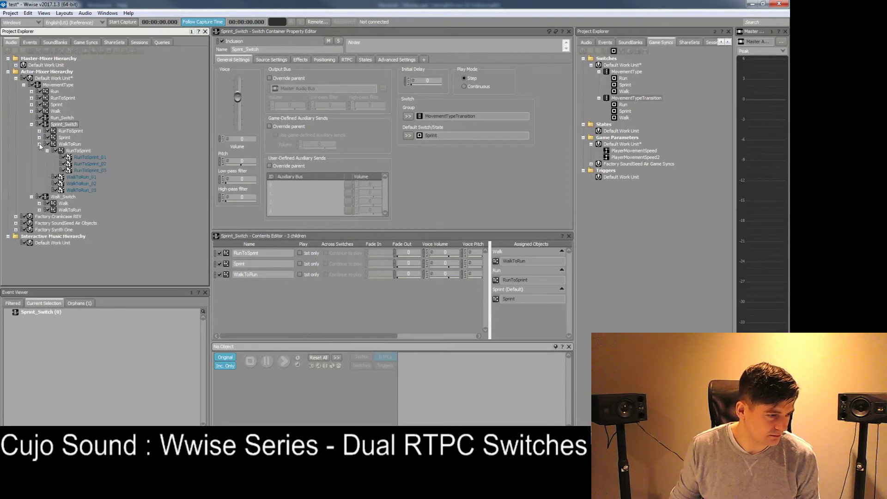
click(47, 151)
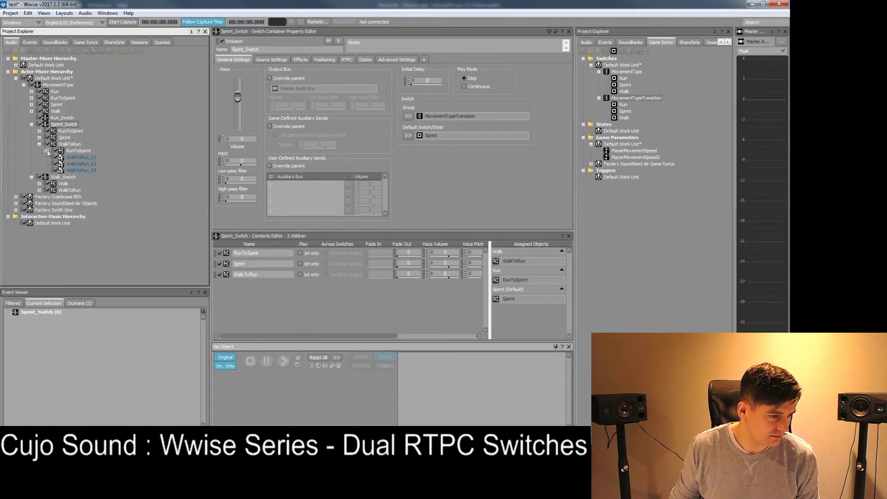
click(40, 144)
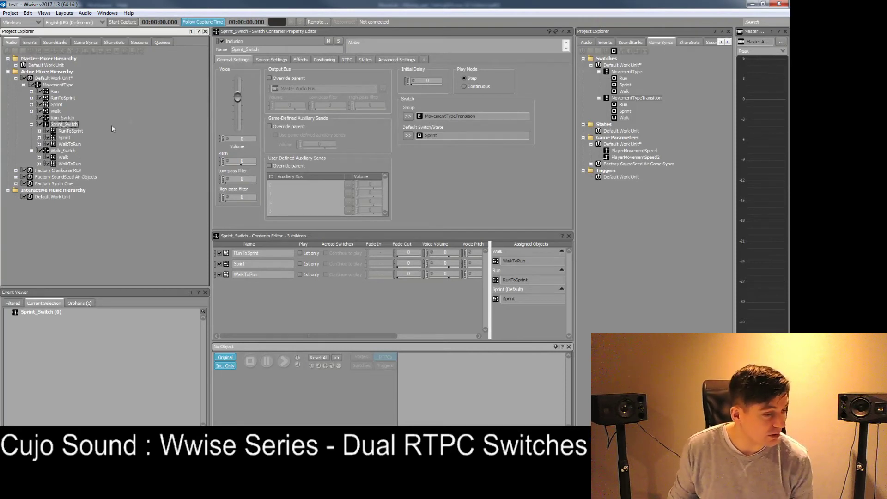
double_click(70, 144)
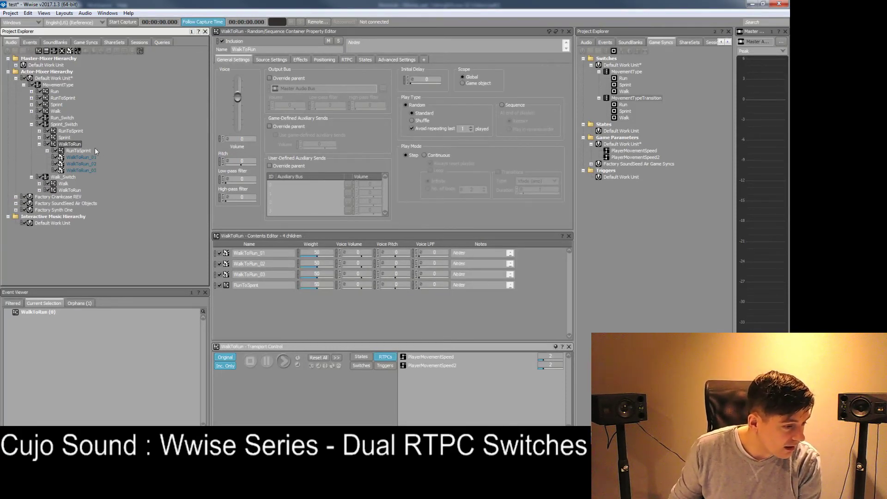
drag(83, 153, 65, 178)
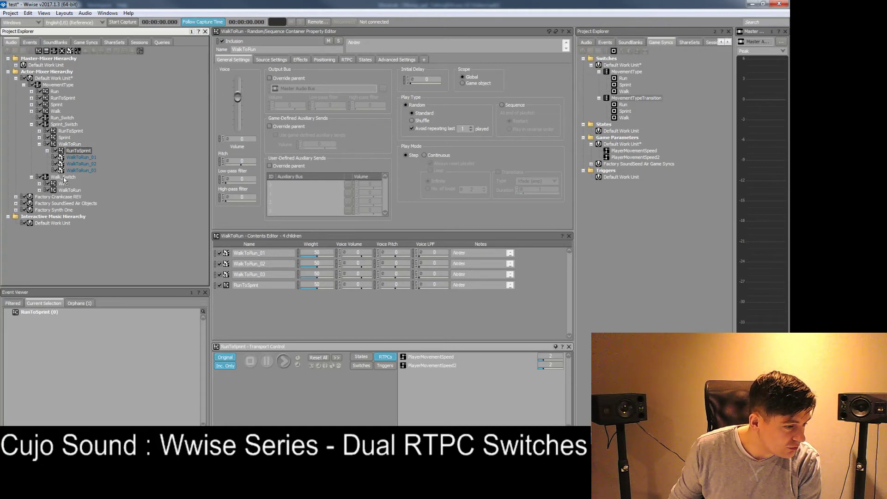
Step: Set Walk_Switch's switch group to MovementTypeTransition with Walk as the default state
click(63, 170)
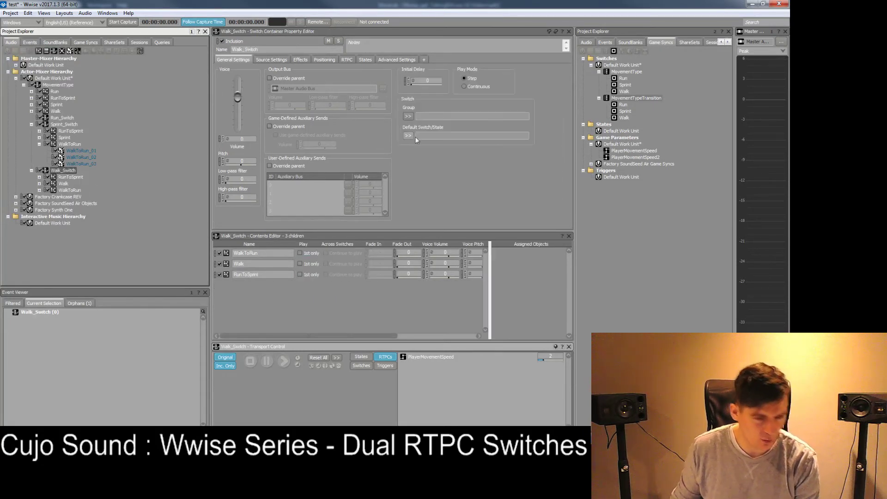
click(408, 116)
mouse_move(443, 118)
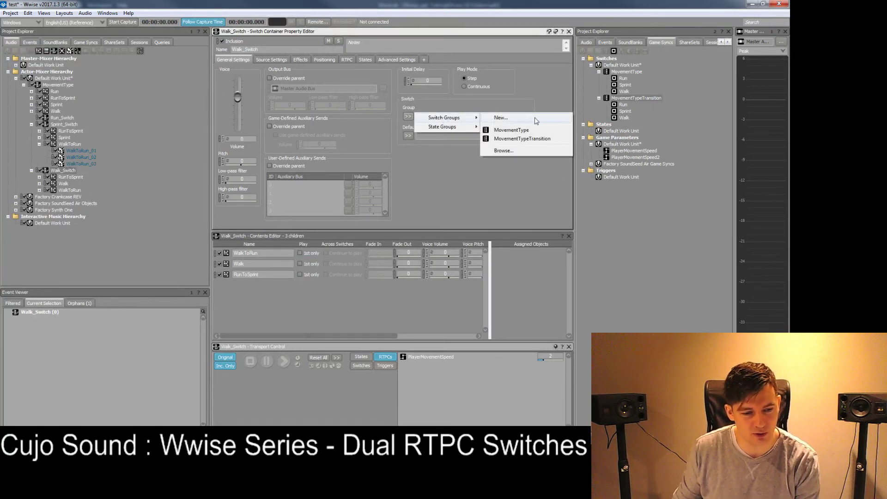
click(538, 139)
click(409, 135)
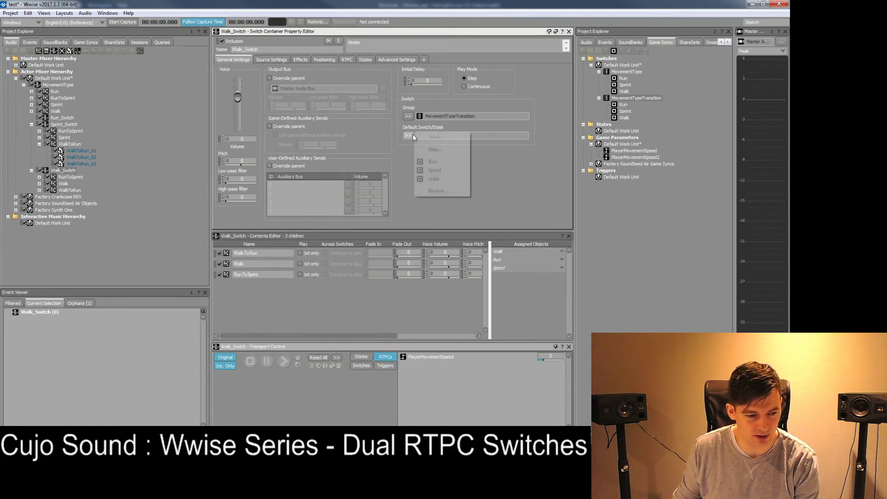
click(435, 180)
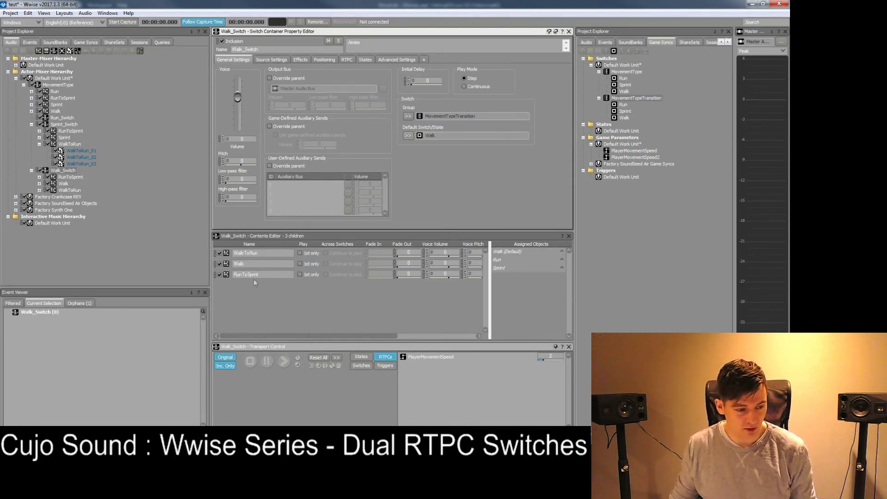
Step: Assign Walk to Walk, WalkToRun to Run and RunToSprint to Sprint
drag(228, 266, 506, 253)
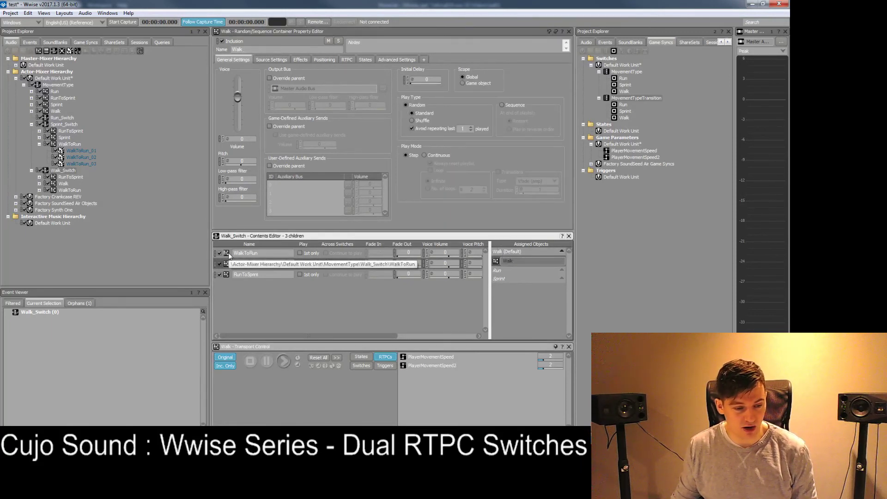
drag(228, 255, 503, 273)
click(227, 276)
drag(228, 276, 506, 293)
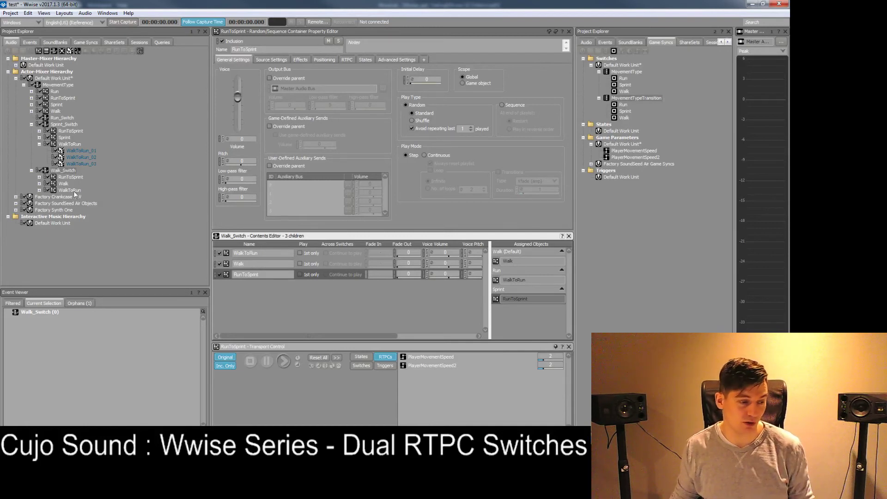
Step: Add the RunToSprint container to Run_Switch
click(62, 117)
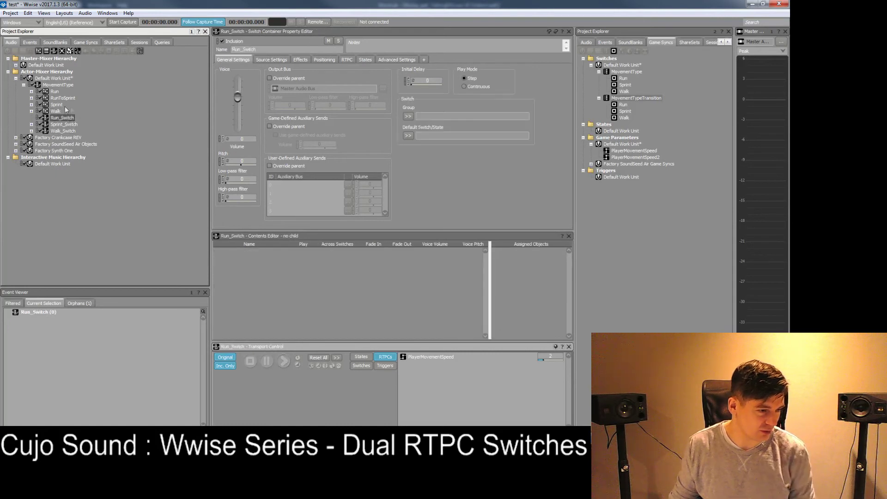
click(56, 112)
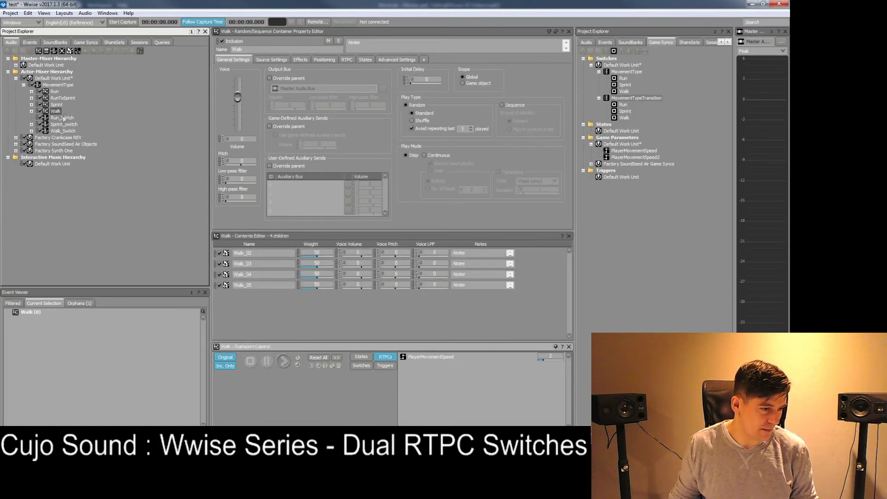
click(31, 125)
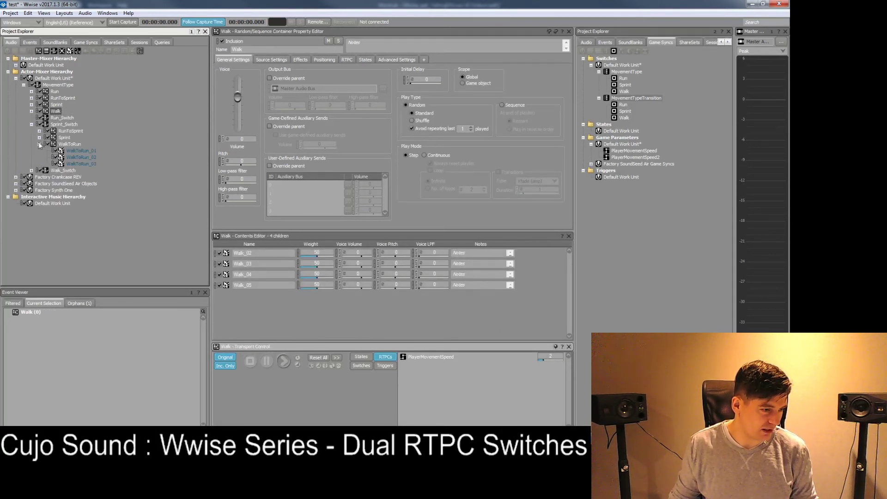
click(39, 144)
click(55, 91)
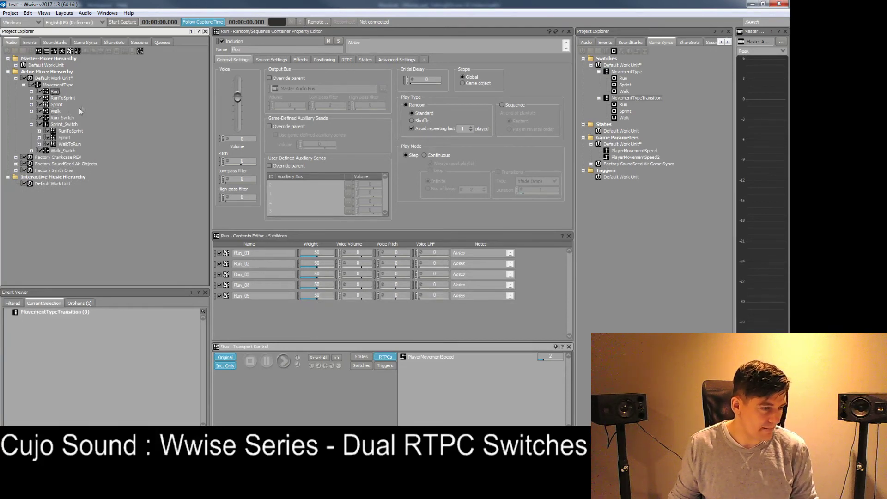
click(65, 119)
drag(62, 98, 67, 118)
Step: Move WalkToRun into Run_Switch and inspect its three children, including Run
click(32, 150)
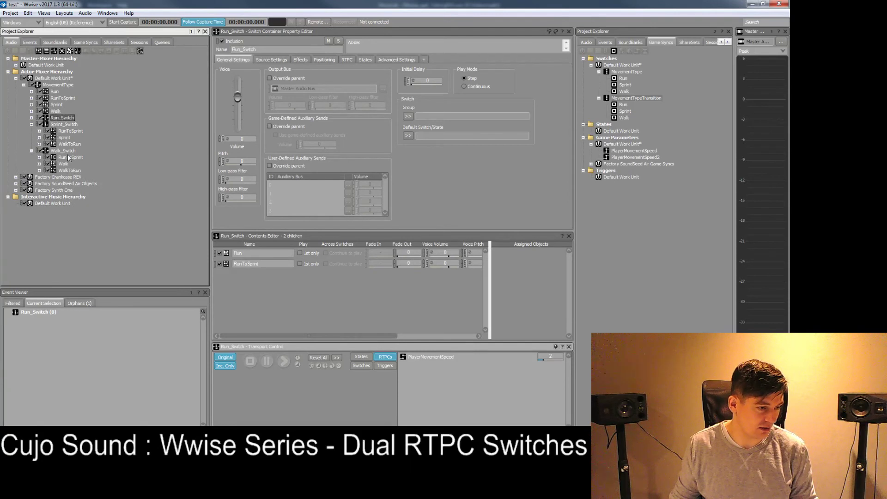
drag(70, 170, 68, 119)
click(67, 120)
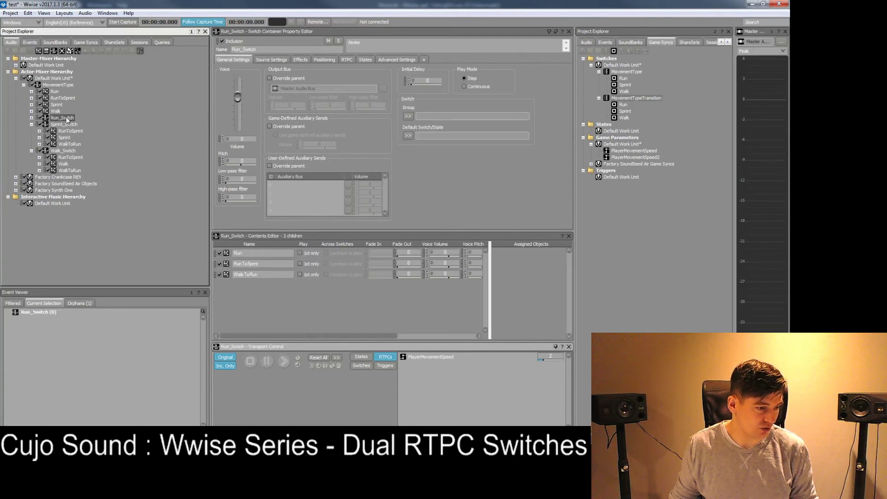
click(32, 151)
click(32, 124)
click(32, 118)
key(Down)
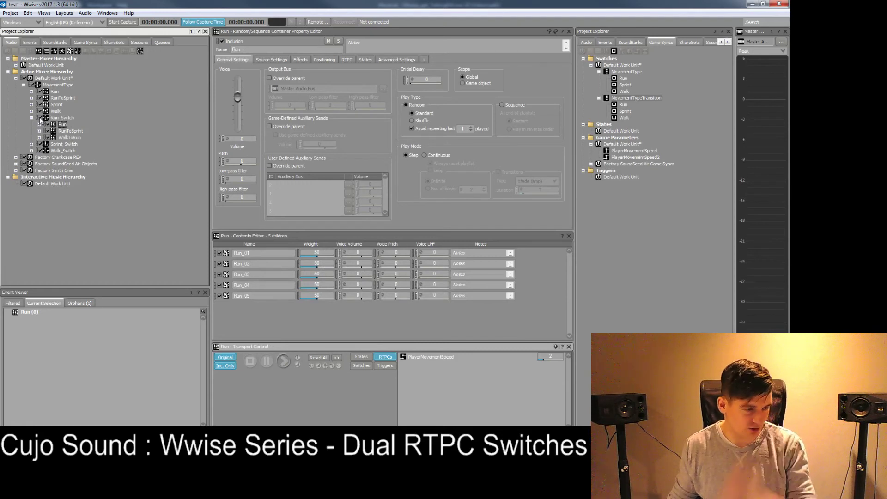
key(Up)
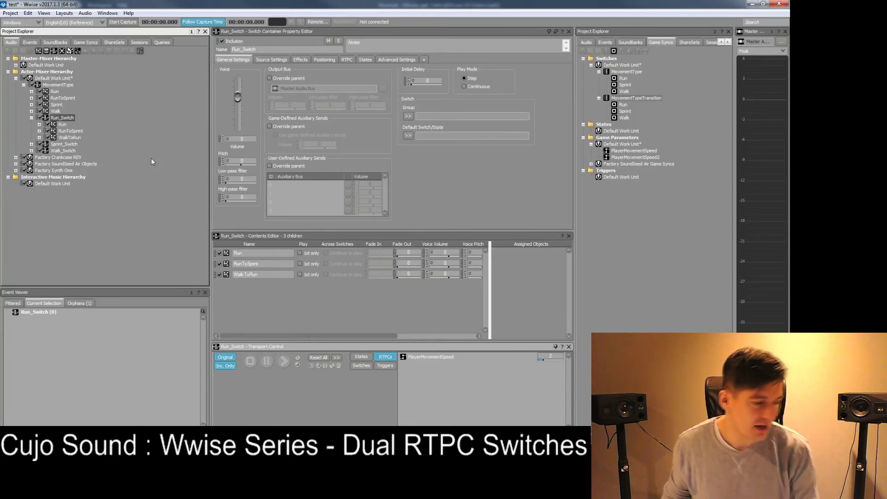
Step: Set Run_Switch's switch group to MovementTypeTransition with Run as the default state
click(63, 124)
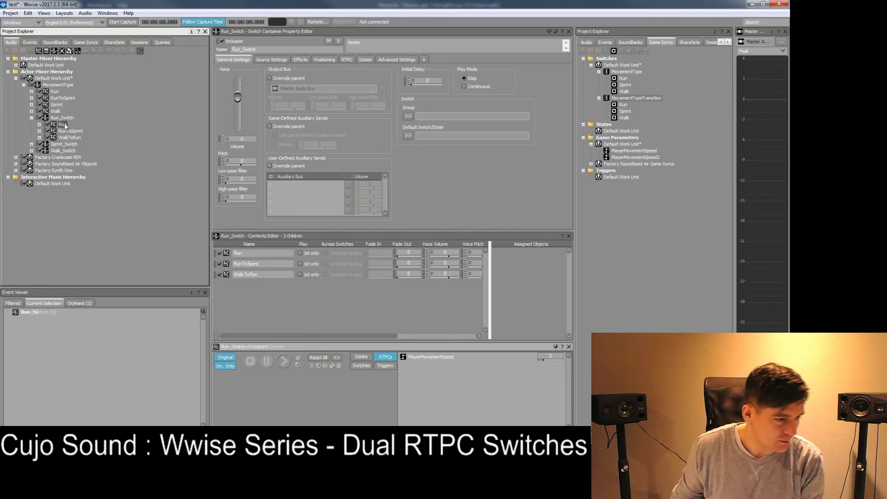
click(62, 118)
click(406, 116)
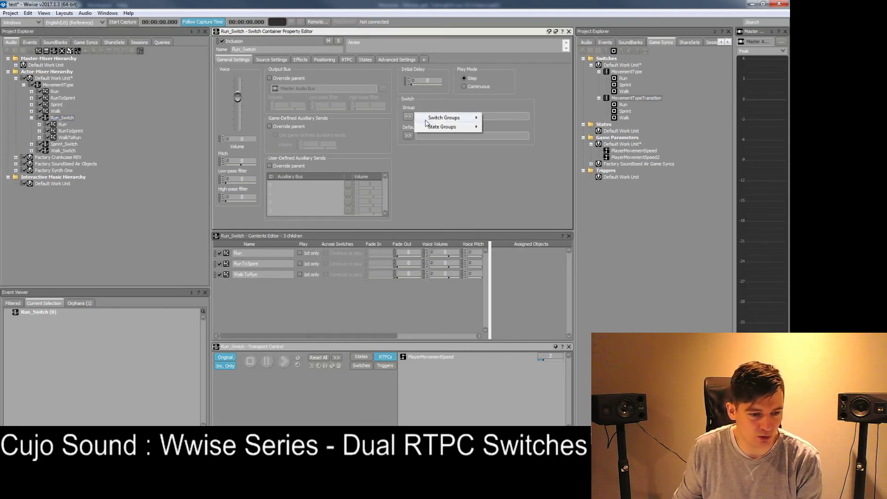
mouse_move(430, 122)
click(522, 139)
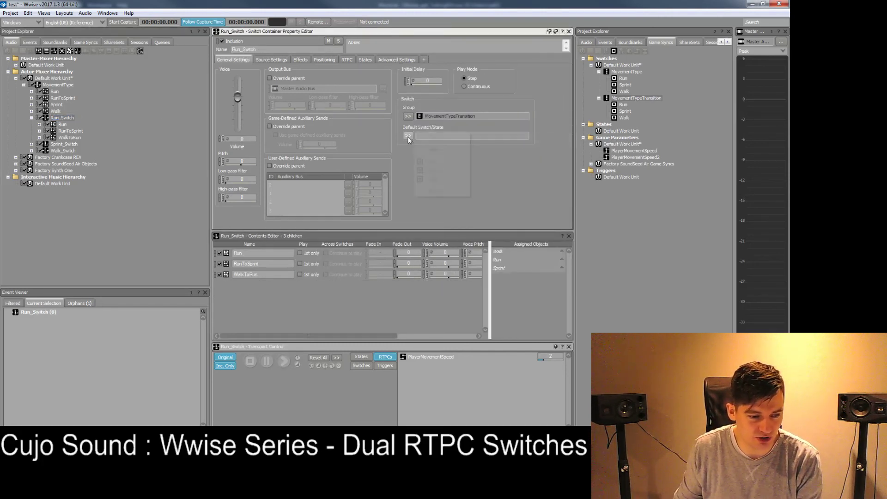
click(408, 135)
click(439, 162)
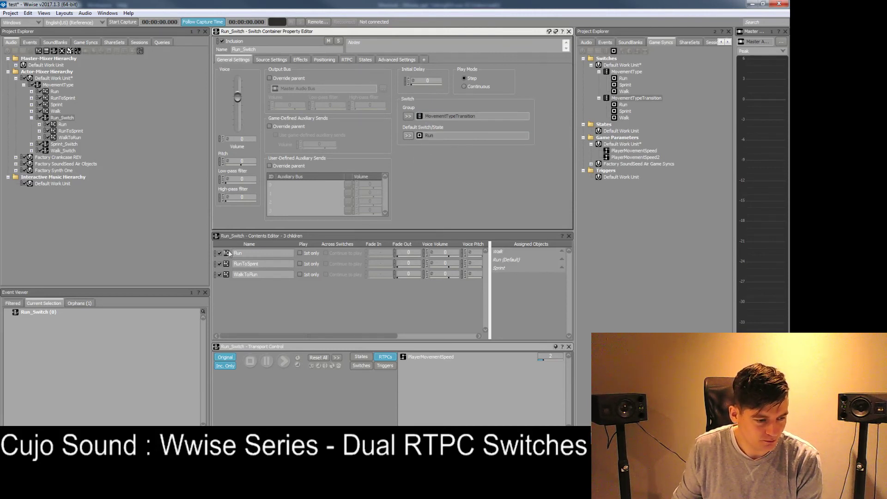
Step: Assign Run to Run, WalkToRun to Walk and RunToSprint to Sprint
drag(230, 254, 508, 259)
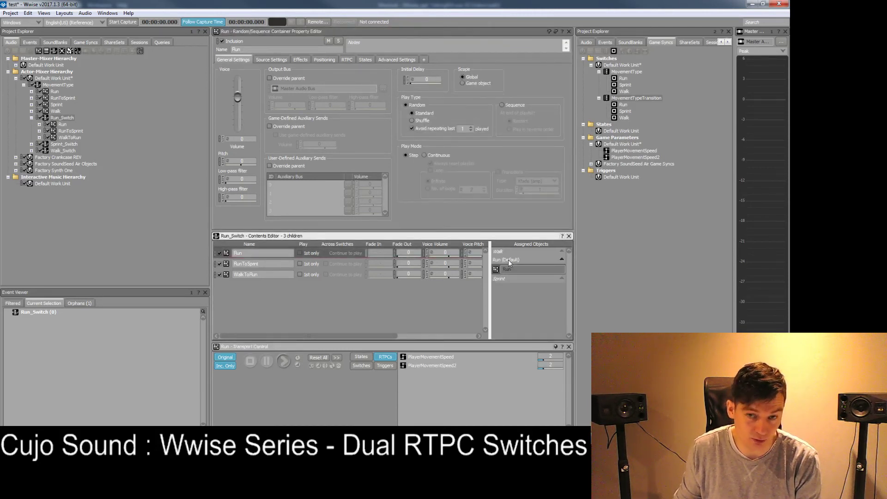
drag(226, 274, 499, 254)
drag(231, 269, 514, 294)
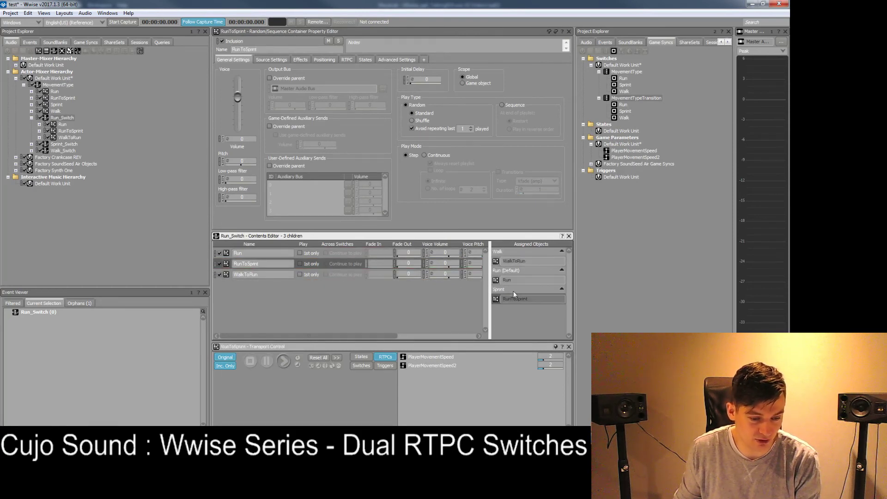
click(31, 118)
click(61, 84)
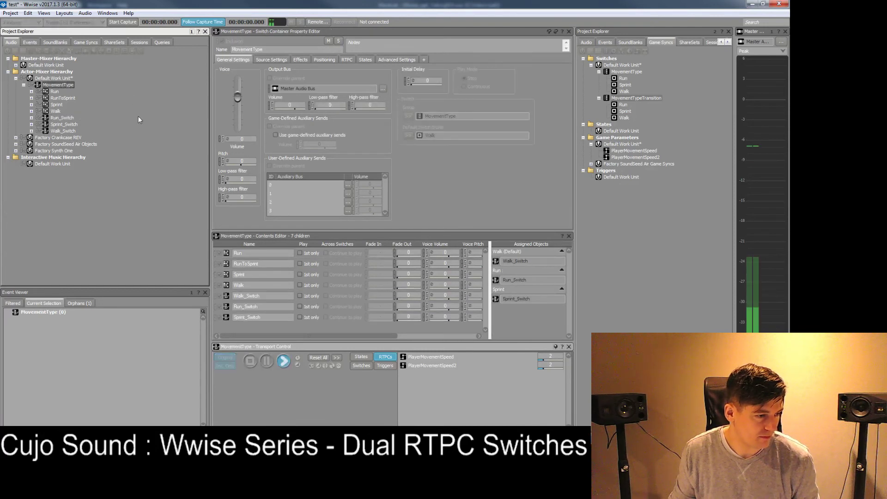
Step: Play MovementType, then delete the leftover Run, RunToSprint, Sprint and Walk sounds from it
key(space)
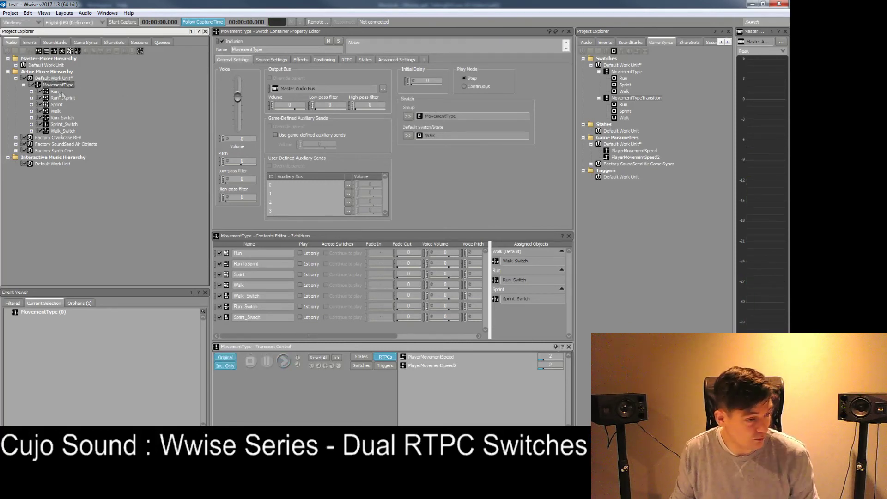
click(60, 92)
shift+click(71, 110)
key(Delete)
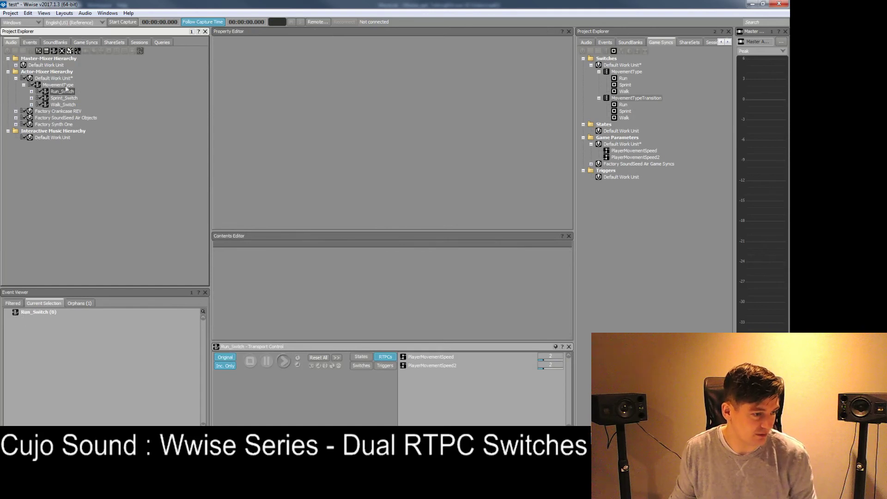
Step: Review MovementType's remaining contents, expanding Run_Switch to check its children
click(58, 85)
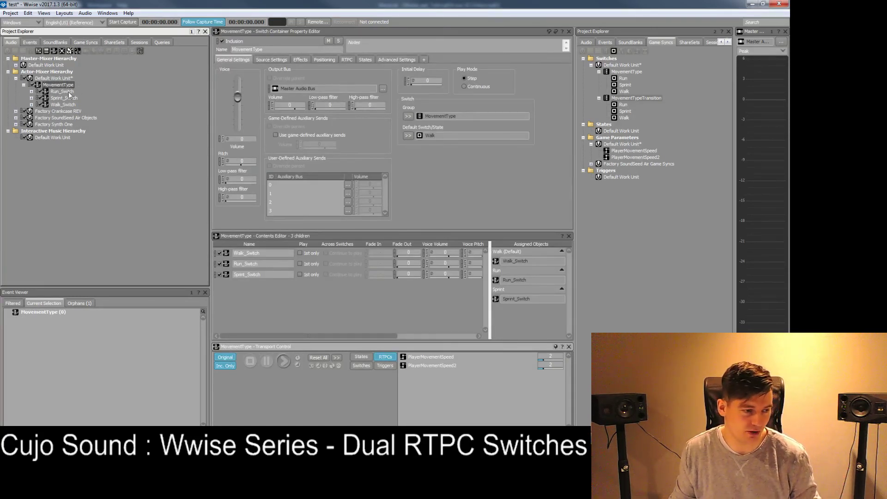
click(64, 91)
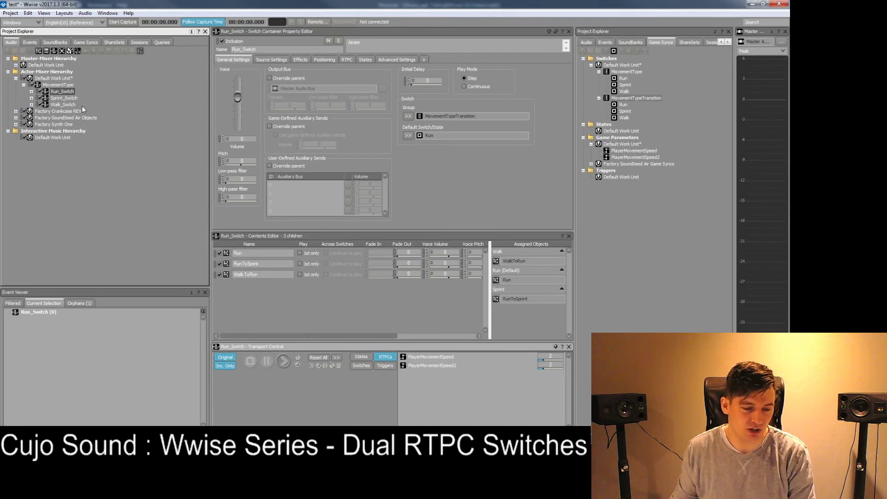
key(Right)
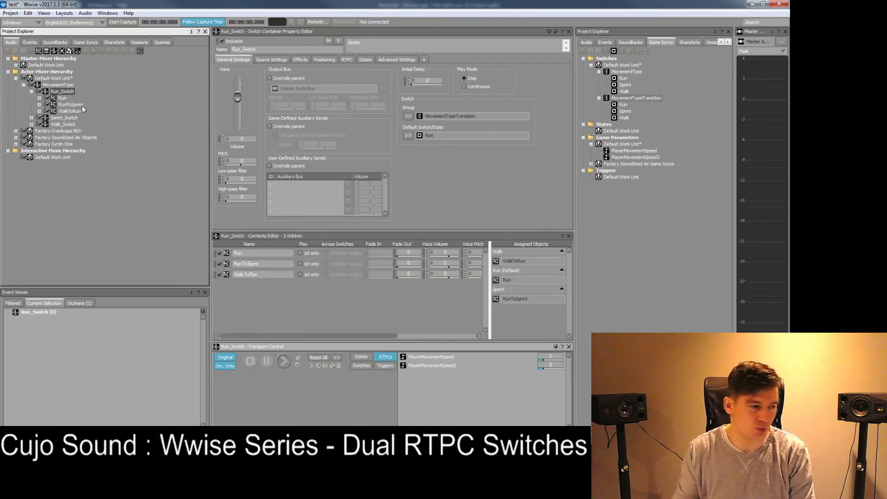
key(Left)
key(Left)
key(Left)
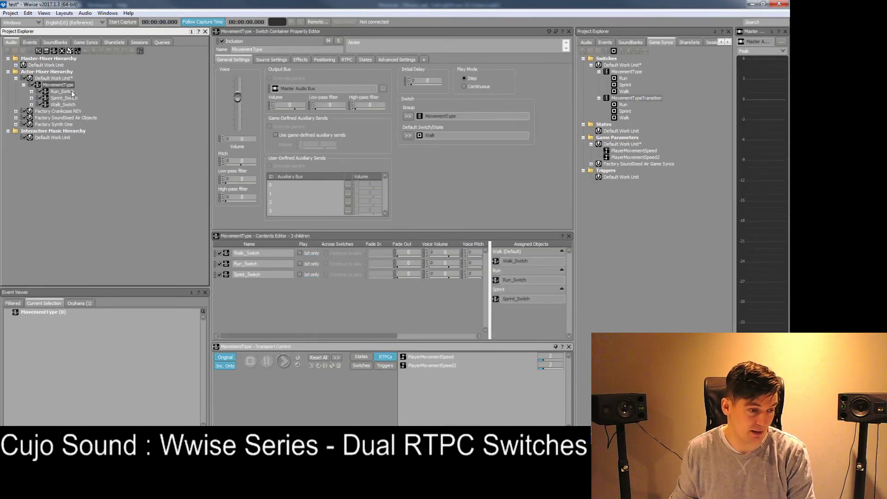
Step: Repeatedly play and stop MovementType to audition the footstep transitions
key(space)
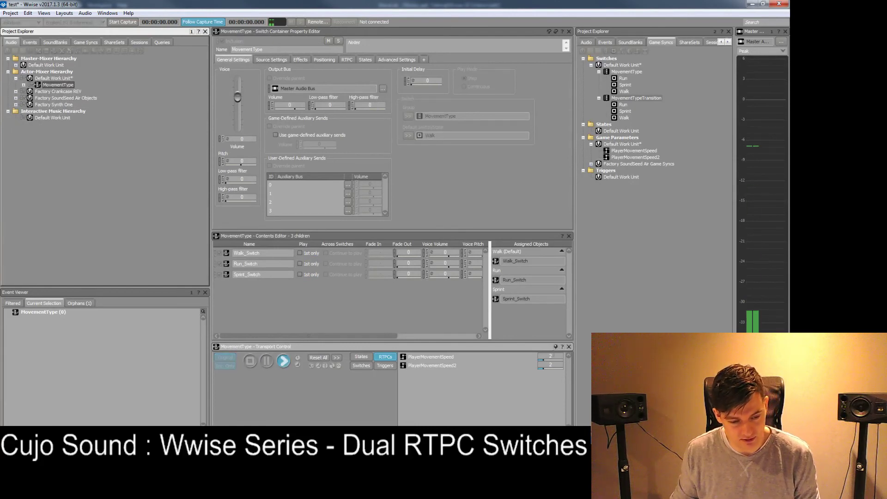
key(space)
key(space)
key(space)
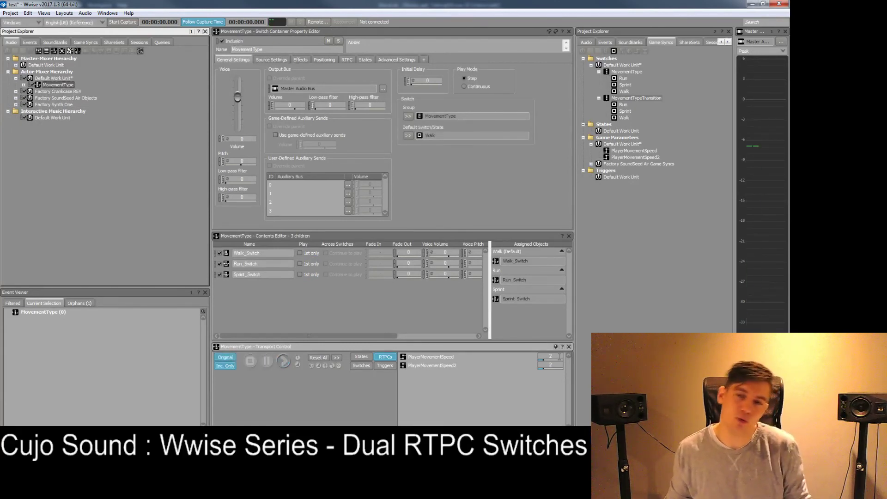
key(space)
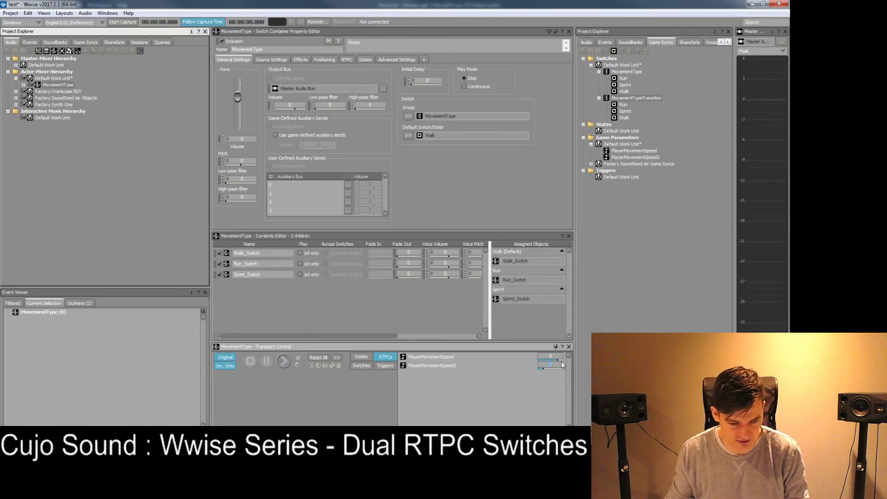
key(space)
key(space)
key(space)
key(space)
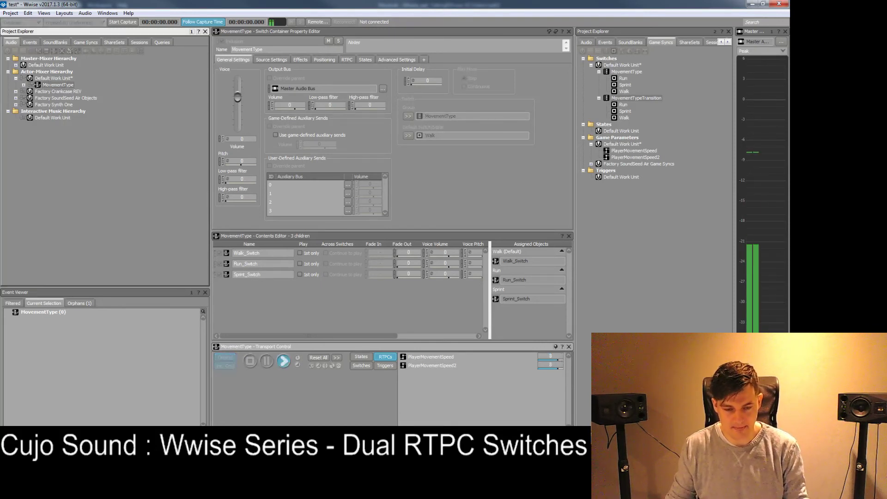
key(space)
key(space)
key(space)
key(space)
key(space)
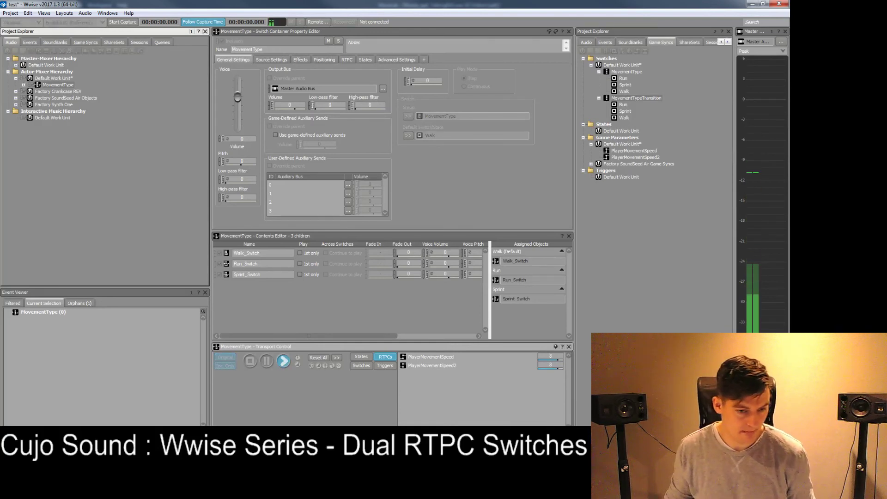
key(space)
key(space)
key(space)
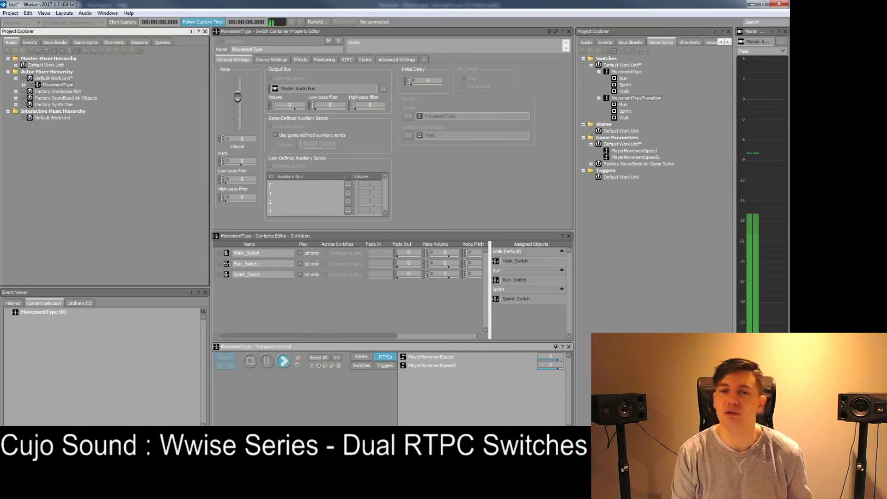
key(space)
key(space)
key(space)
key(space)
key(space)
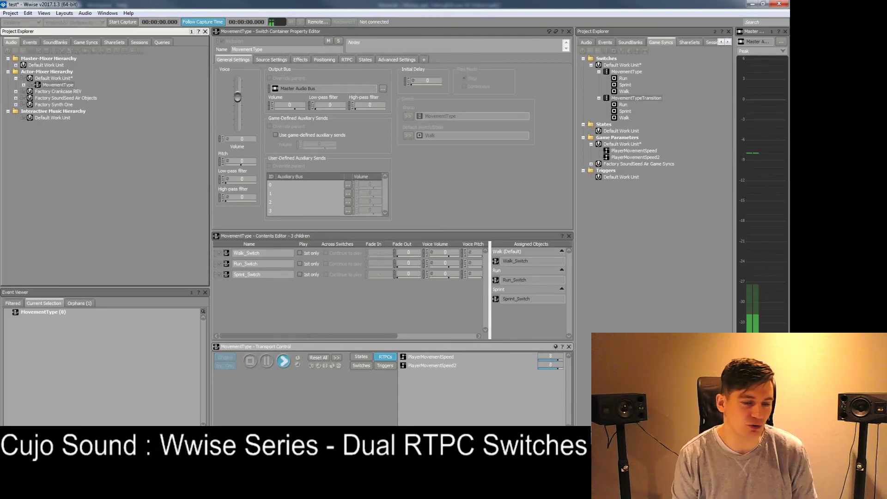
key(space)
key(space)
key(space)
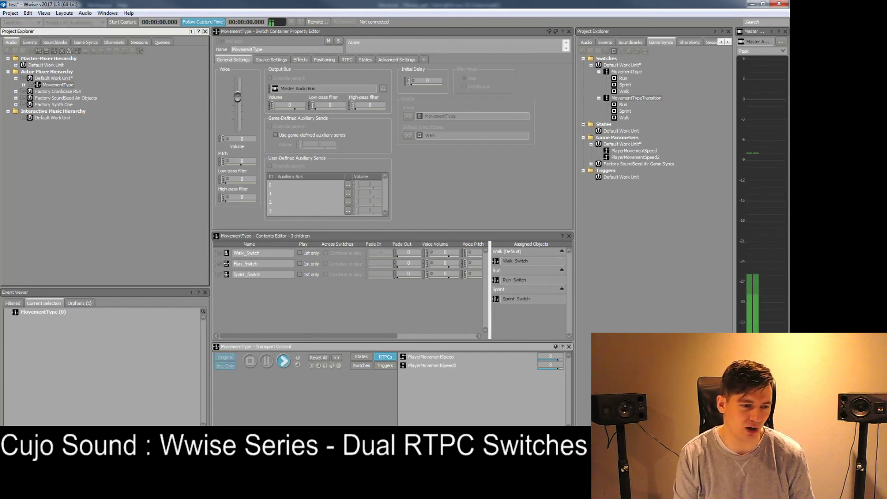
key(space)
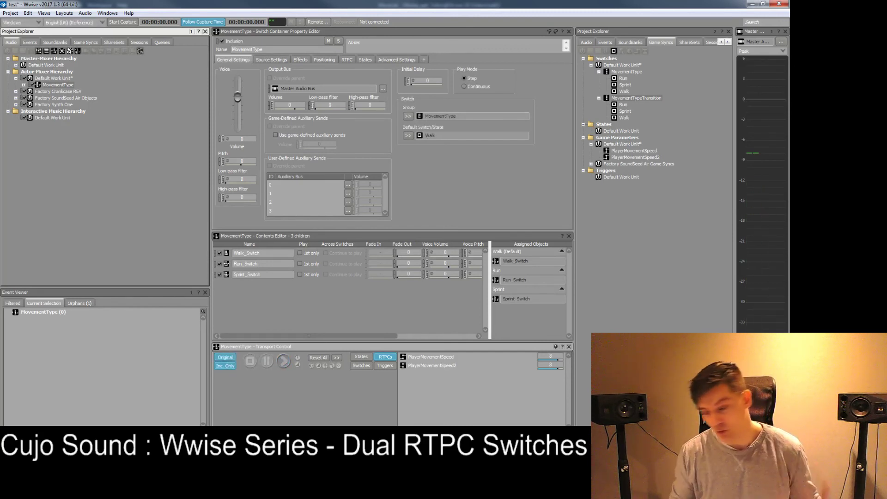
key(space)
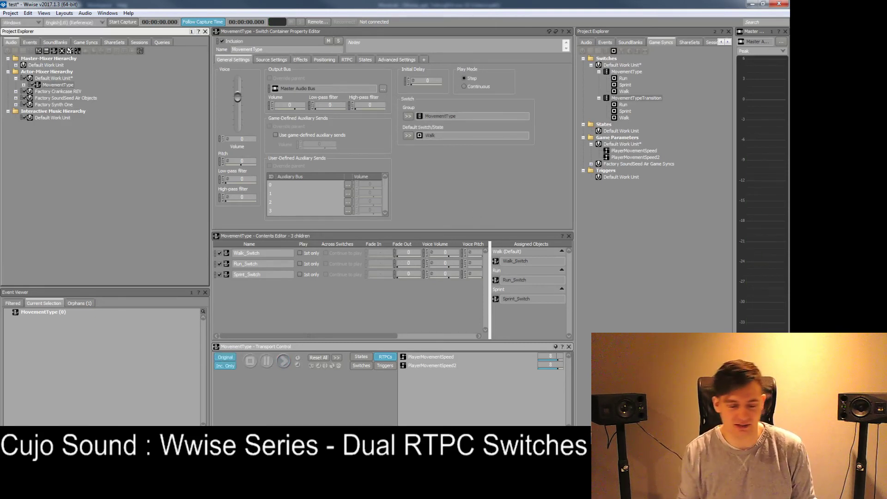
key(space)
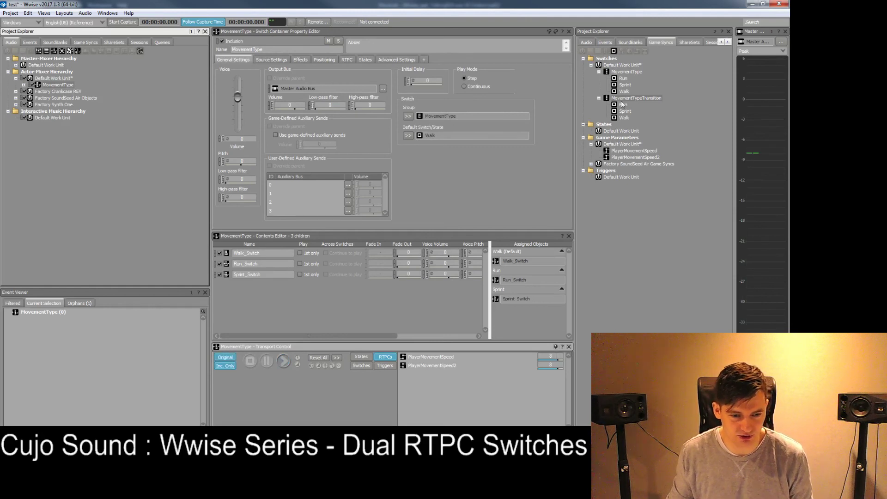
click(627, 99)
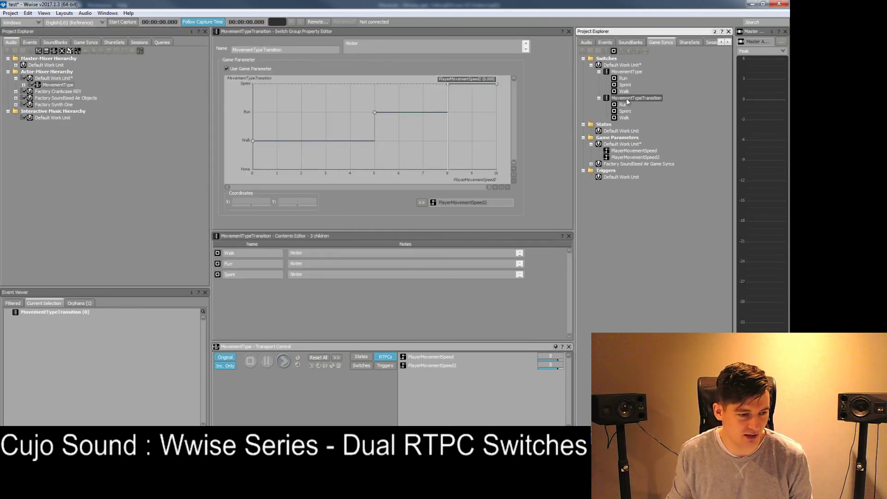
double_click(460, 204)
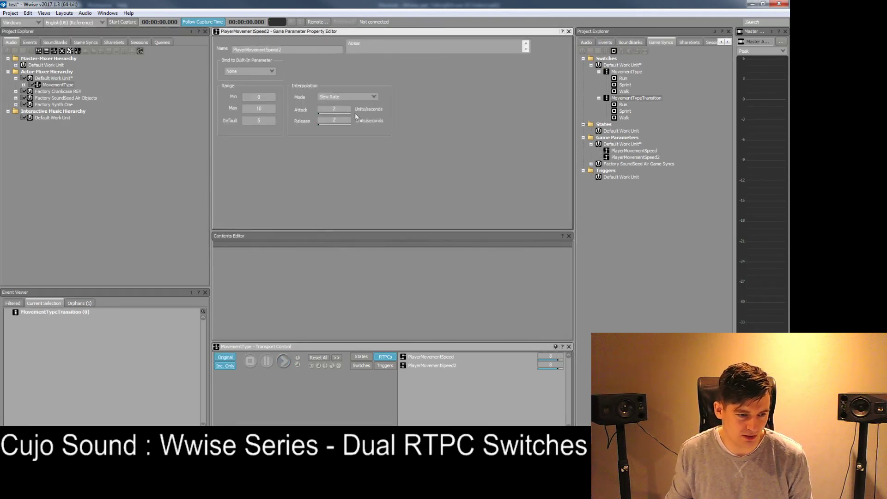
scroll(354, 109, down, 1)
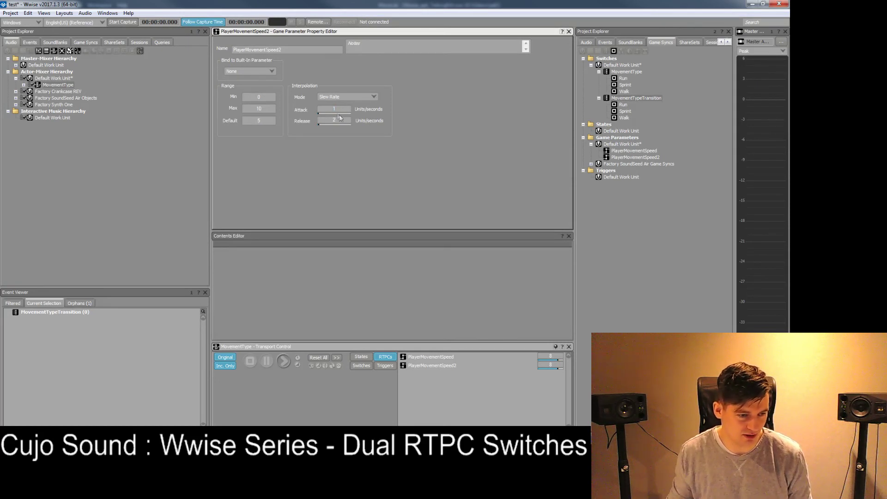
scroll(342, 120, down, 1)
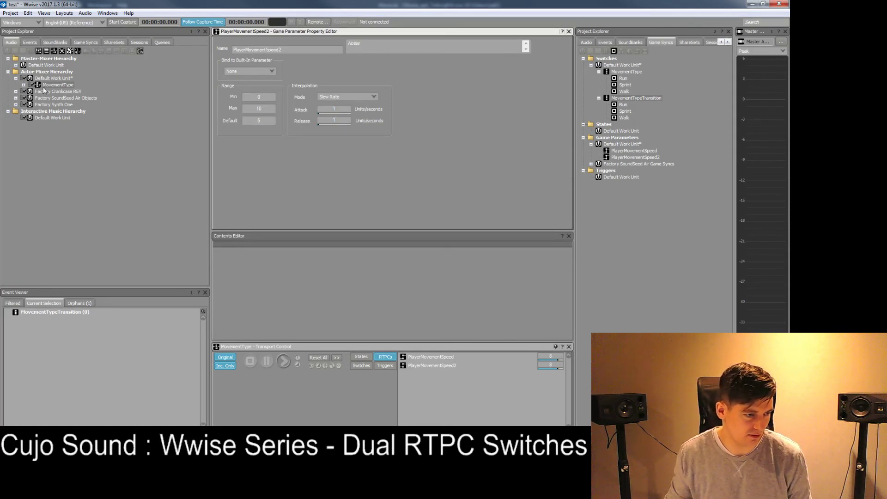
click(57, 85)
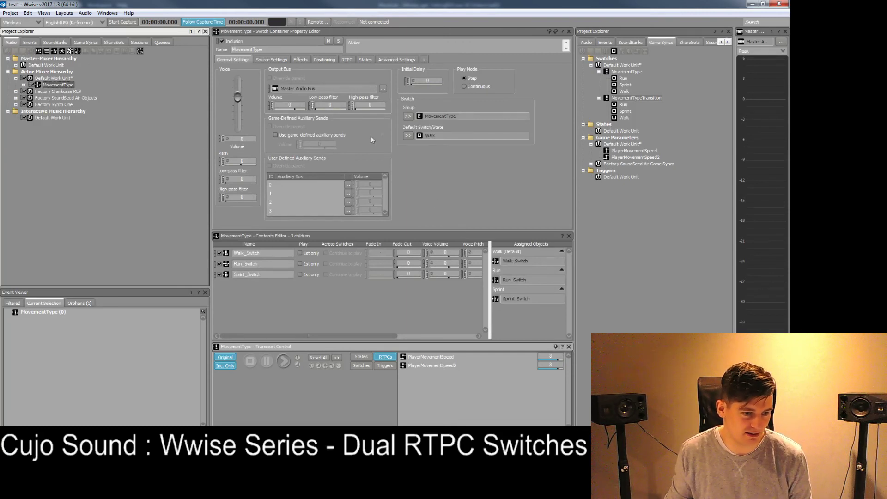
click(640, 98)
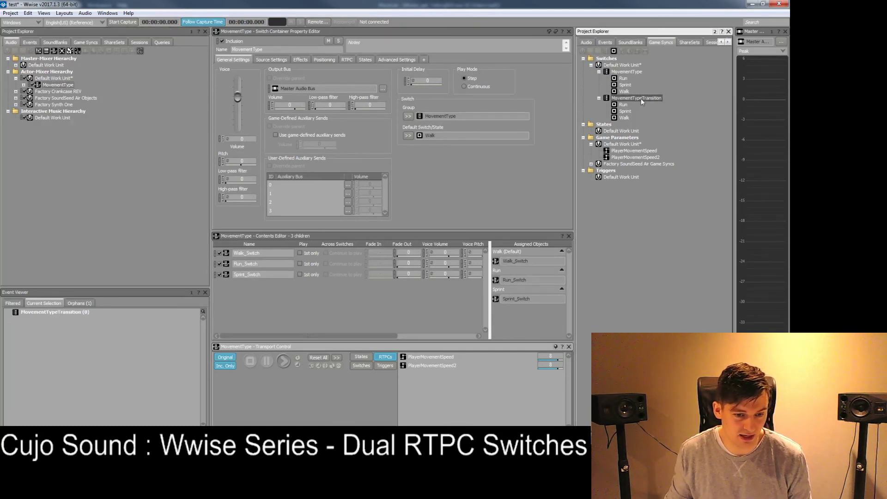
click(454, 200)
double_click(454, 200)
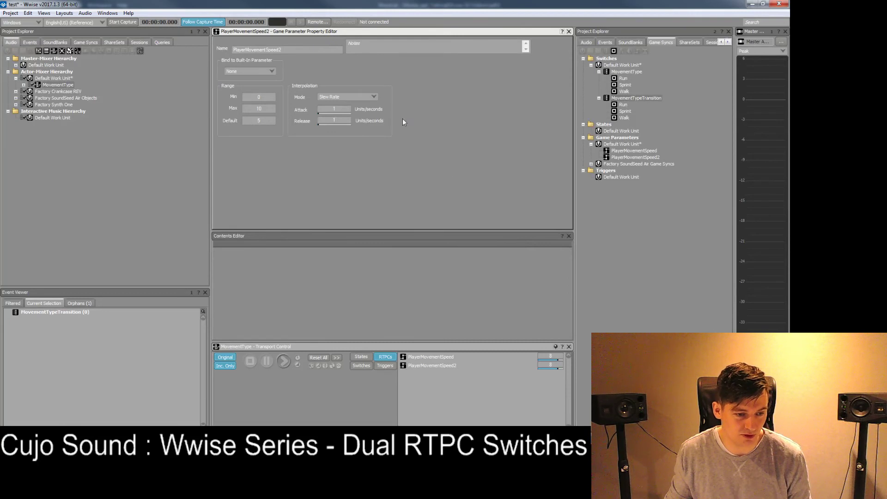
click(68, 87)
key(space)
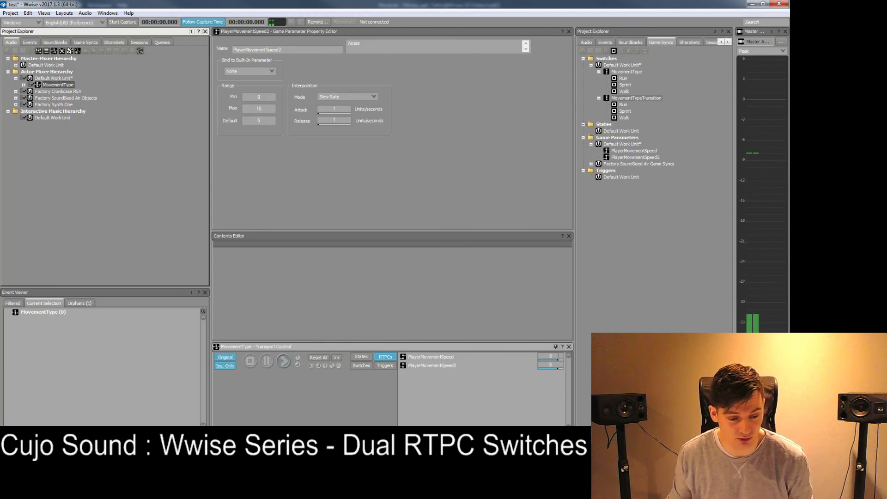
Step: Play MovementType while lowering PlayerMovementSpeed2 to about 5 and PlayerMovementSpeed to 2
key(space)
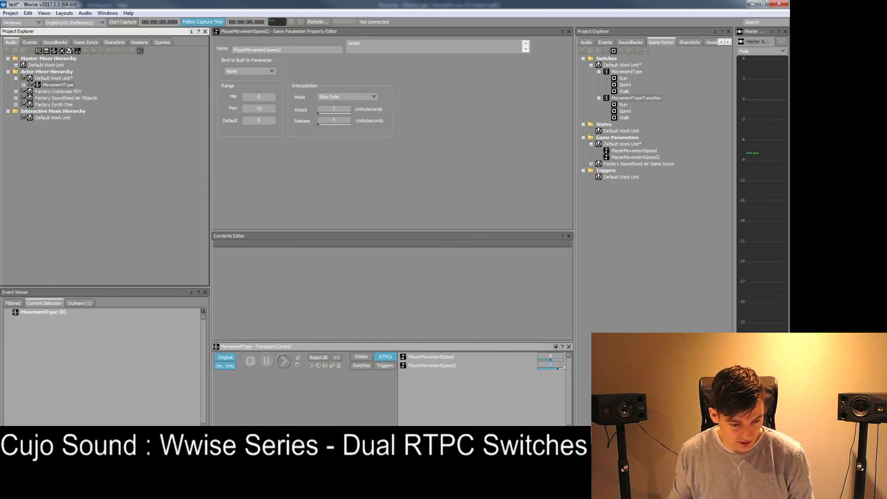
drag(563, 366, 551, 365)
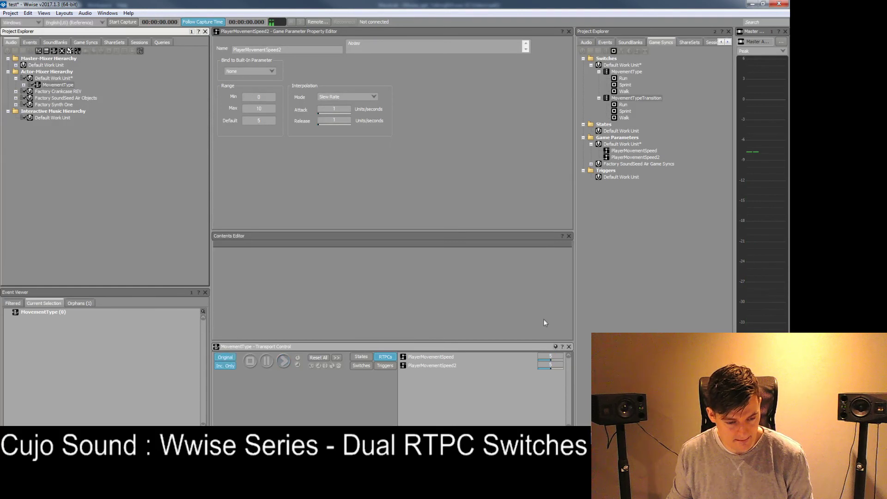
key(space)
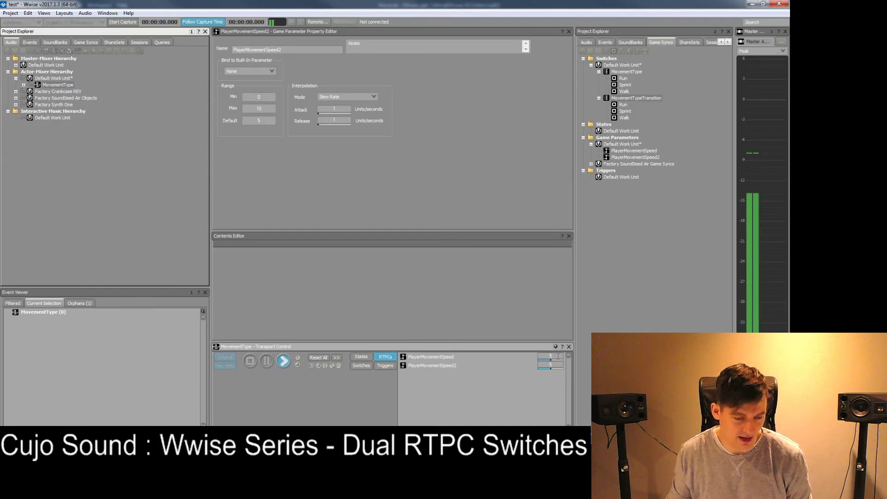
drag(550, 357, 543, 356)
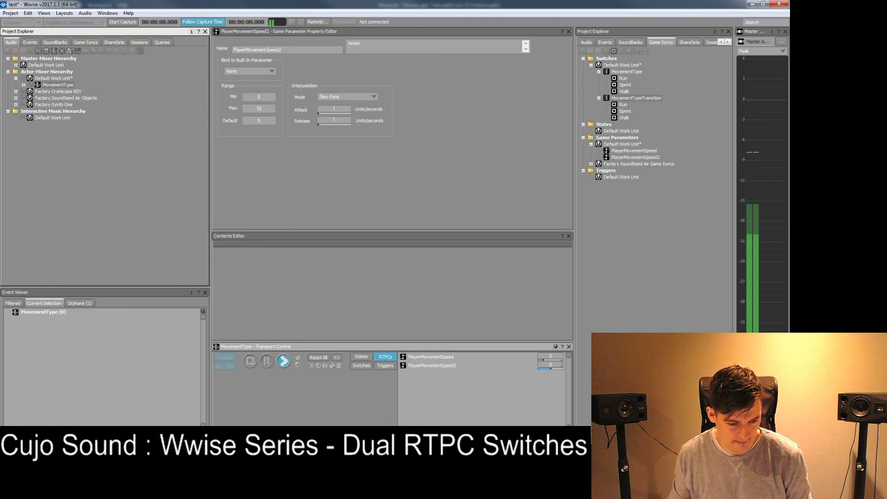
Step: Set PlayerMovementSpeed2 to 2, replay MovementType several times, then expand it to show its sub-switches
key(space)
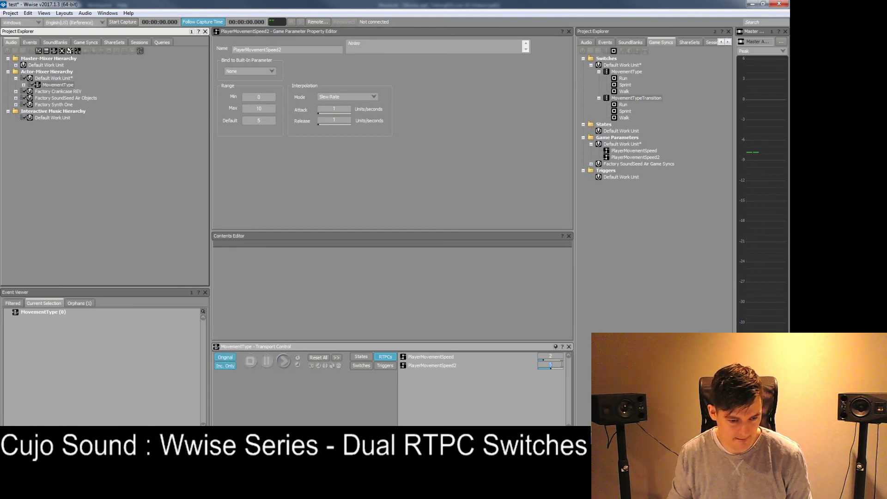
text(2)
key(Return)
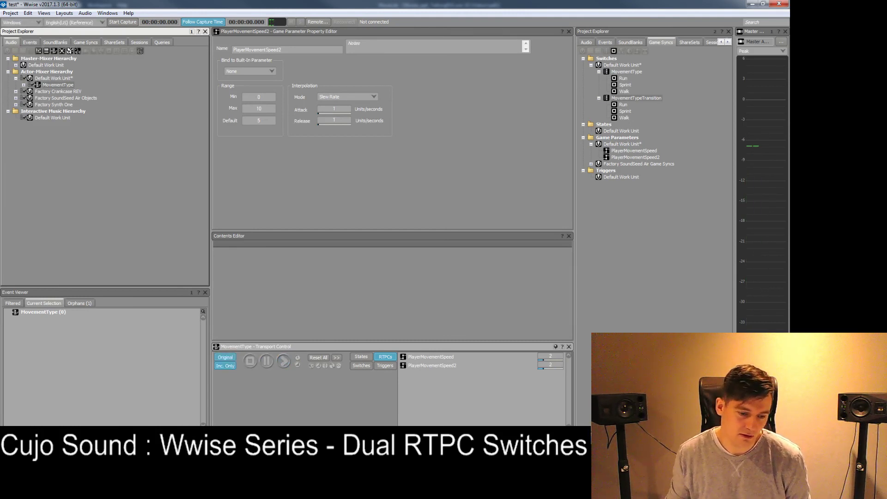
key(space)
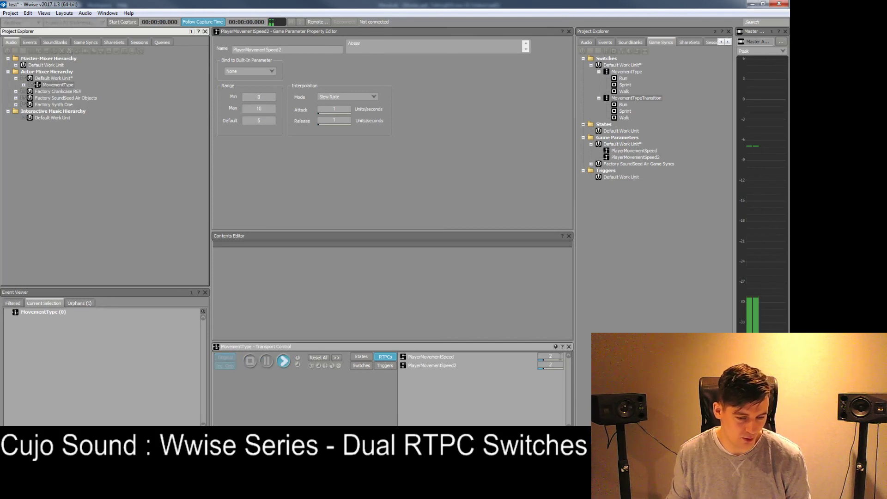
key(space)
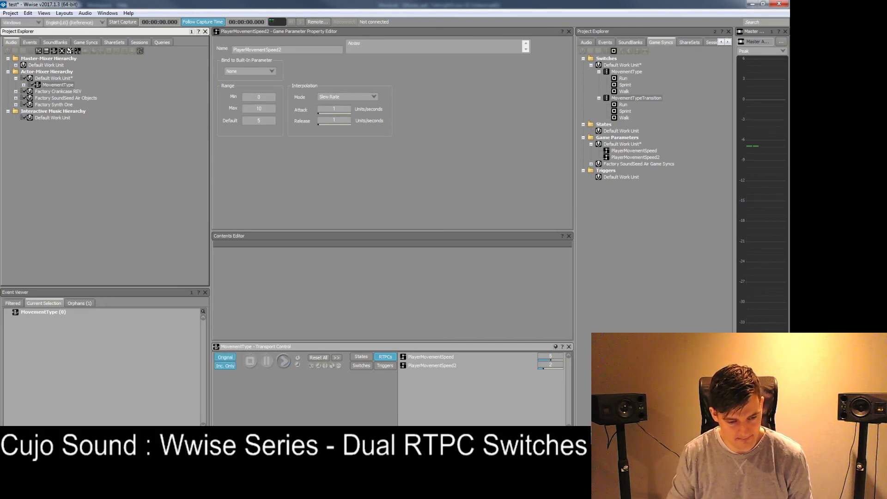
key(space)
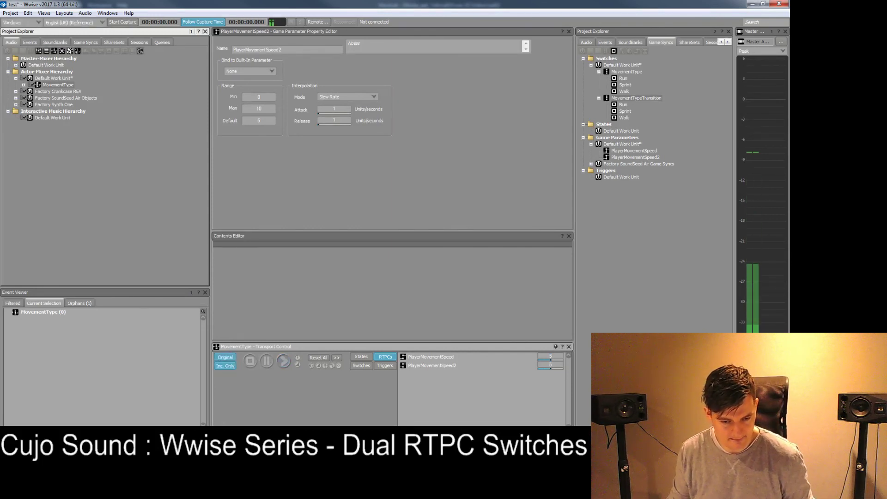
key(space)
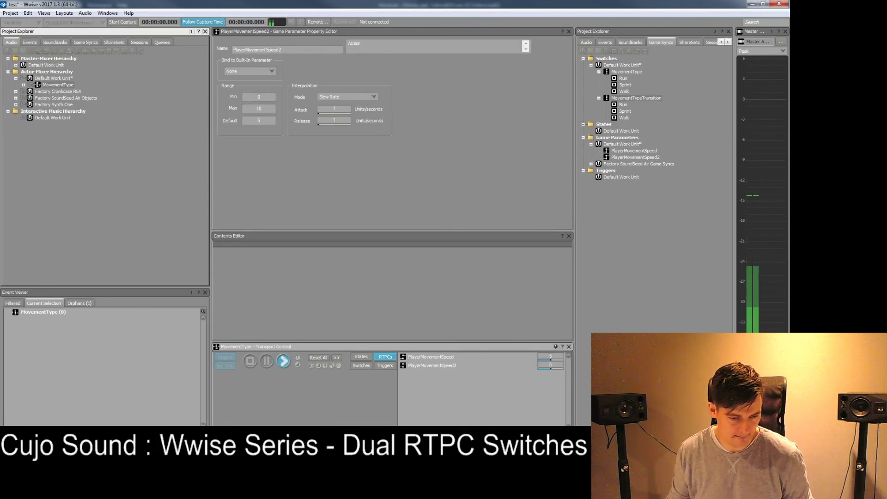
key(space)
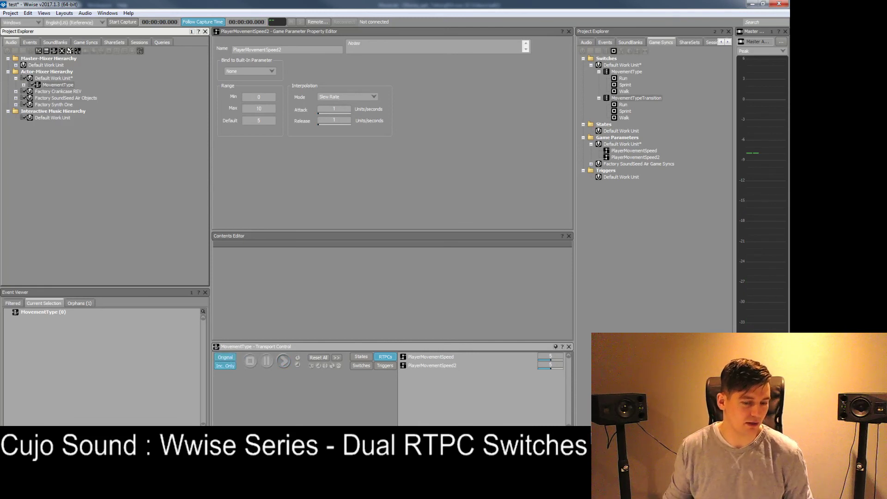
key(space)
key(space)
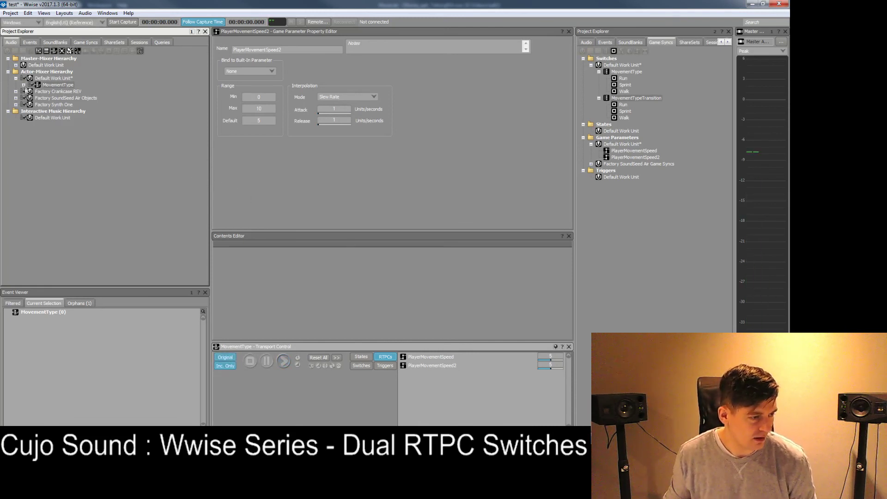
click(24, 85)
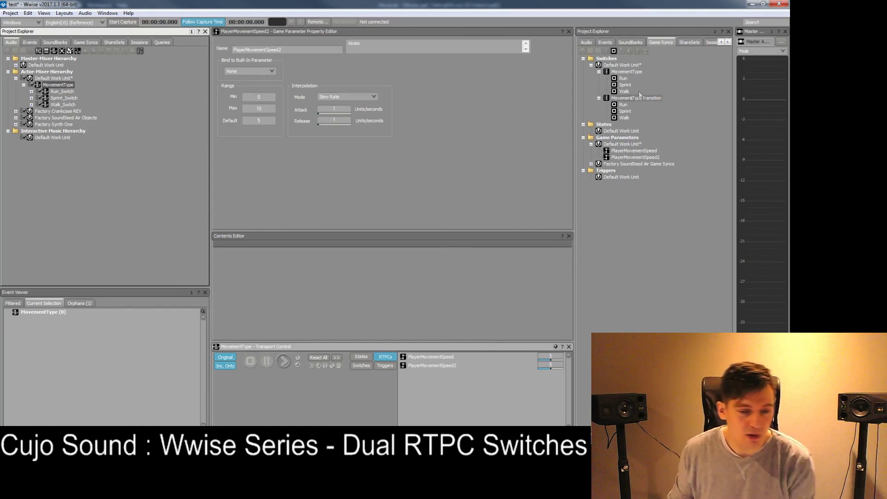
Step: Display the MovementType switch group graph: Walk below 5, Run from 5, Sprint from 8 on PlayerMovementSpeed
click(630, 73)
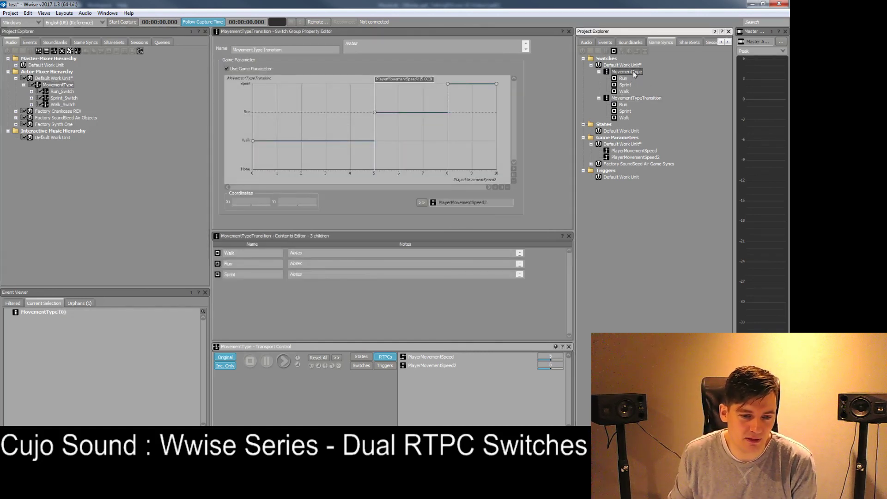
click(640, 98)
click(633, 74)
click(634, 98)
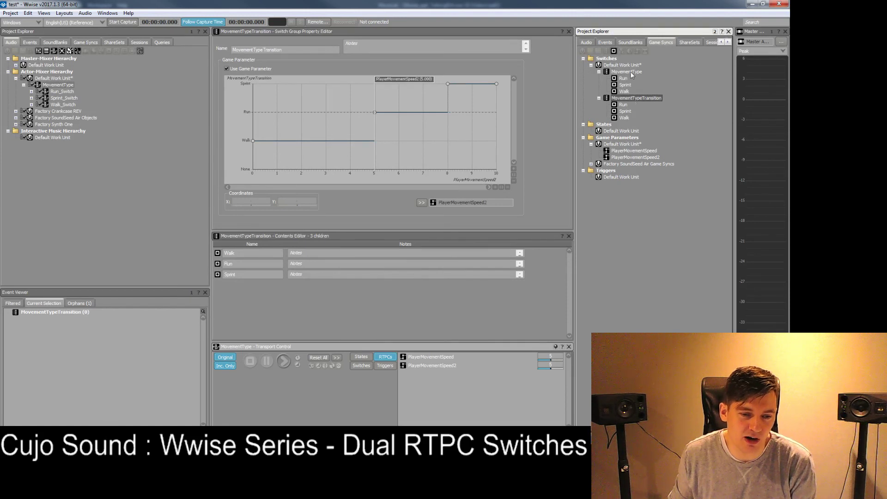
click(631, 71)
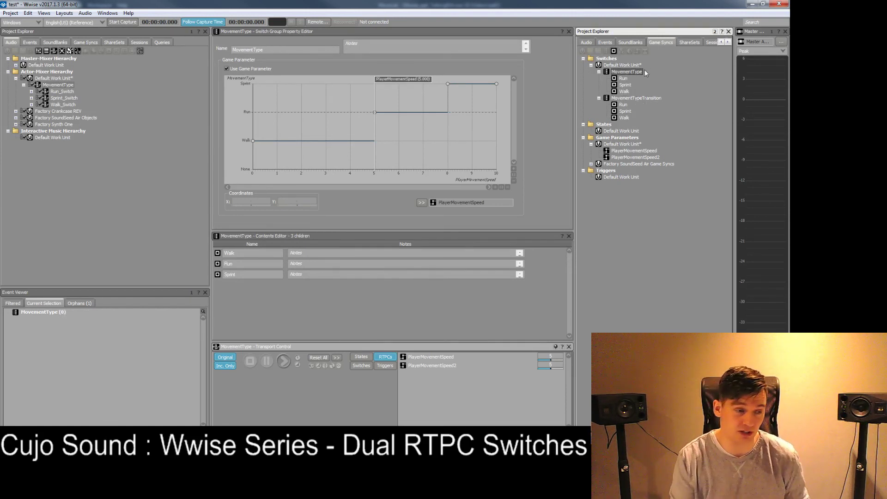
Step: Step from Run_Switch to Walk_Switch, showing its Walk, WalkToRun and RunToSprint state assignments
double_click(61, 91)
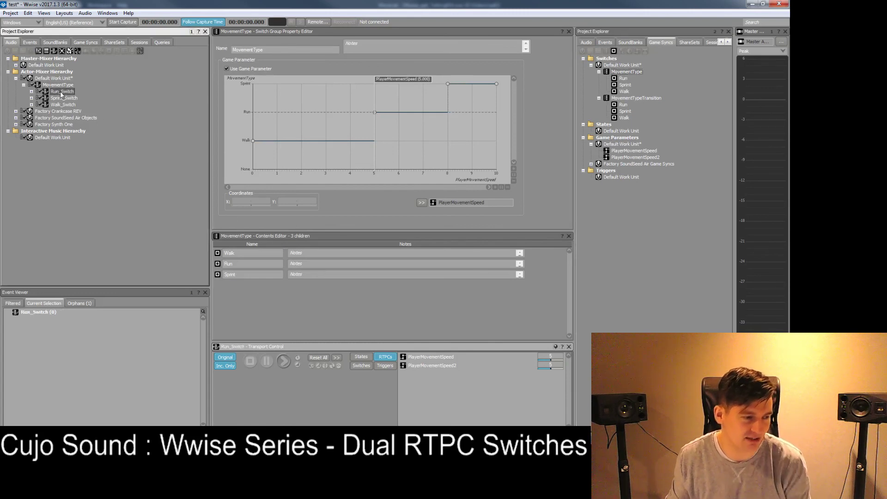
key(Down)
key(Down)
key(Down)
key(Down)
key(Right)
key(Down)
key(Down)
key(Down)
key(Down)
key(Right)
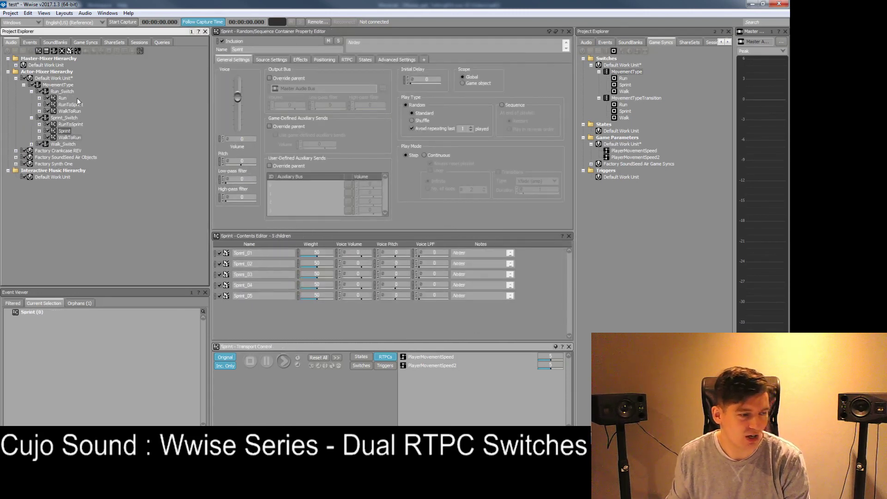
key(Up)
key(Up)
key(Up)
key(Up)
key(Left)
key(Up)
key(Up)
key(Up)
key(Up)
key(Left)
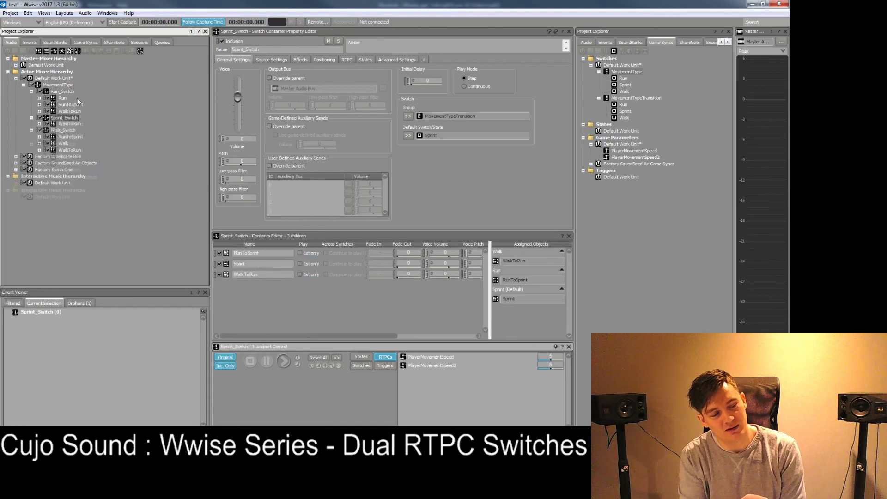
key(Down)
key(Down)
key(Left)
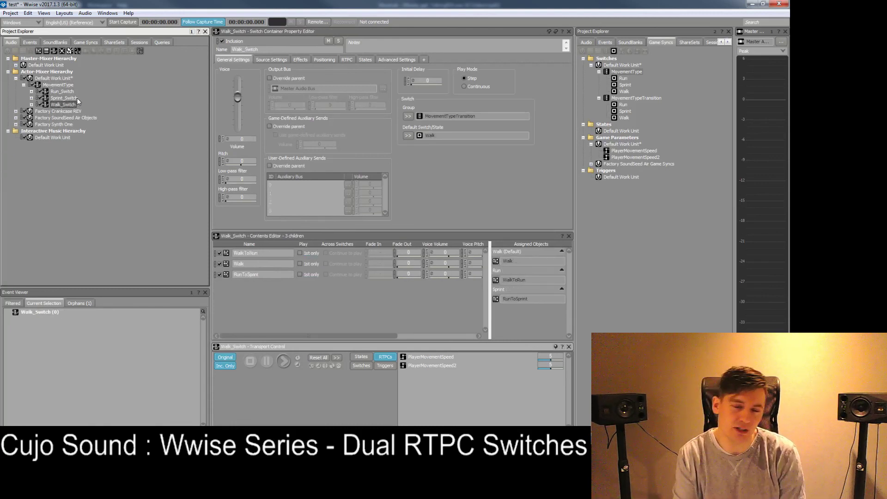